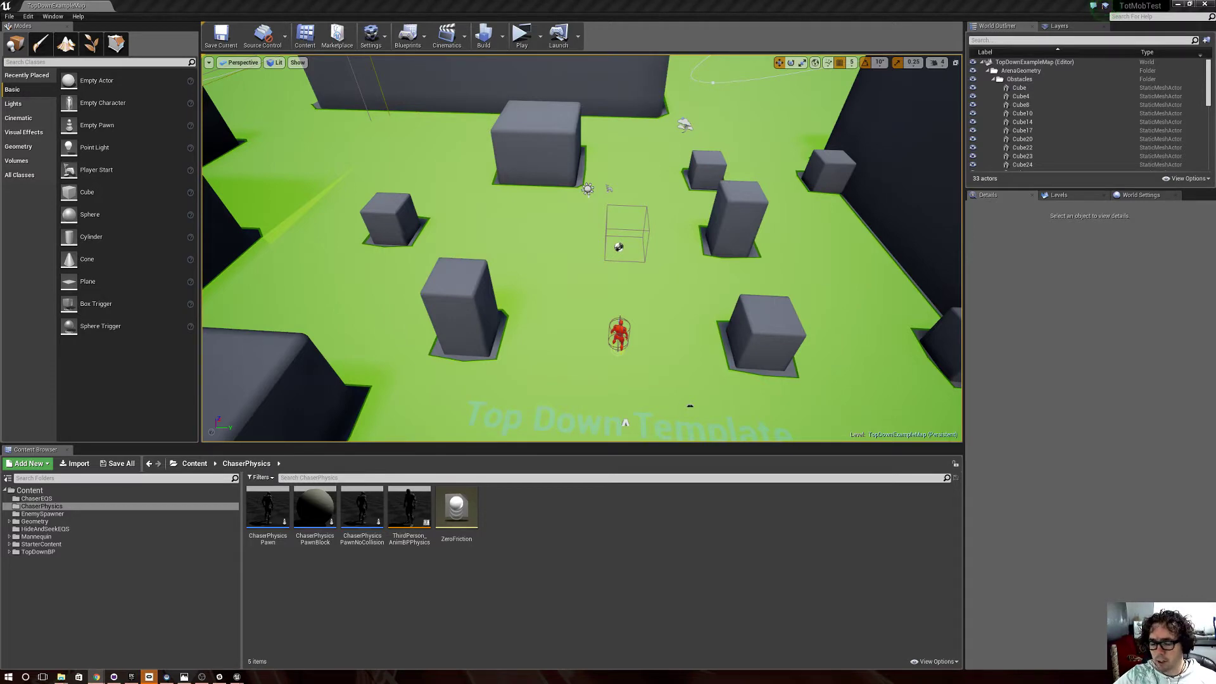
Drag the Mass Mob Testing sheet over the editor and enlarge it to reveal the FPS/MS chart.
{"action": "left_click_drag", "start_coordinate": [1215, 228], "coordinate": [533, 102]}
{"action": "left_click_drag", "start_coordinate": [725, 480], "coordinate": [991, 590]}
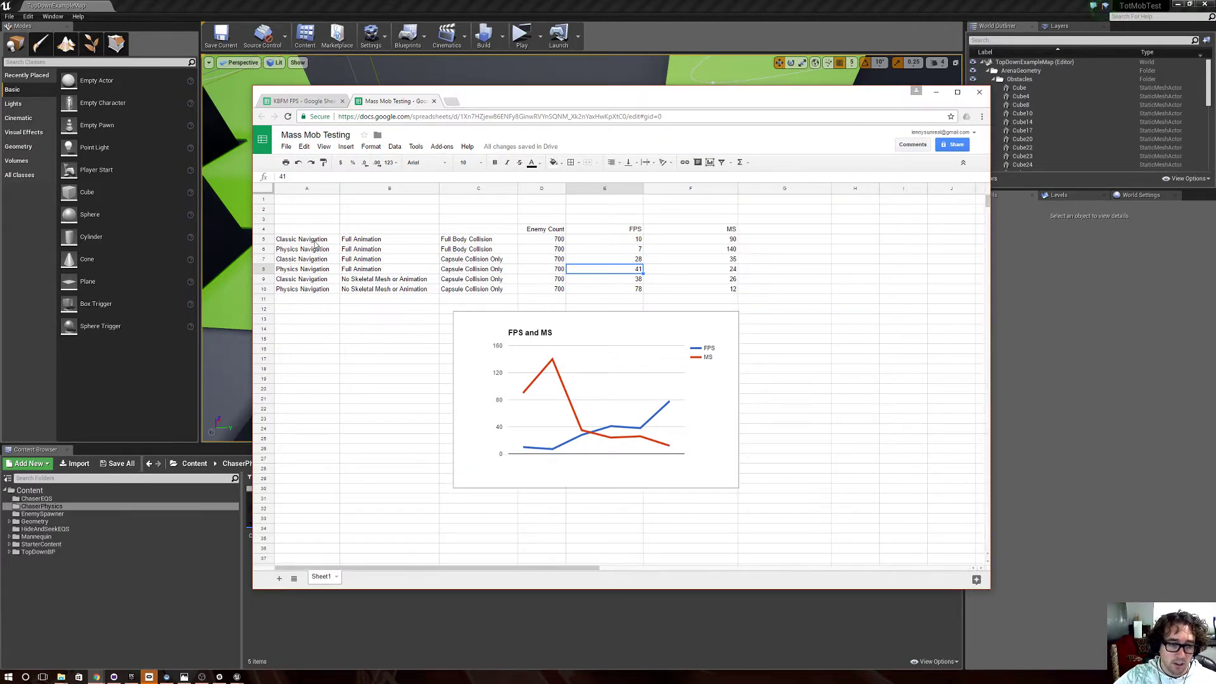
Review the Full Body Collision tests' FPS results of 38 and 10.
{"action": "left_click", "coordinate": [634, 282]}
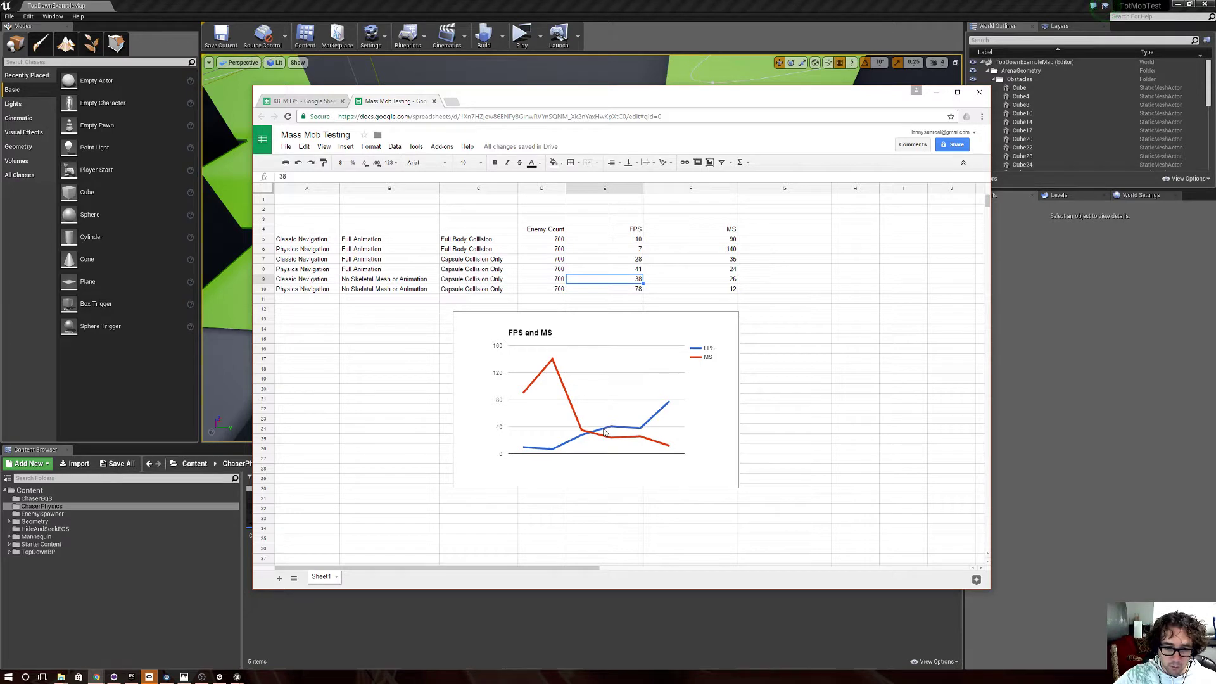
{"action": "left_click", "coordinate": [490, 260]}
{"action": "left_click", "coordinate": [496, 252]}
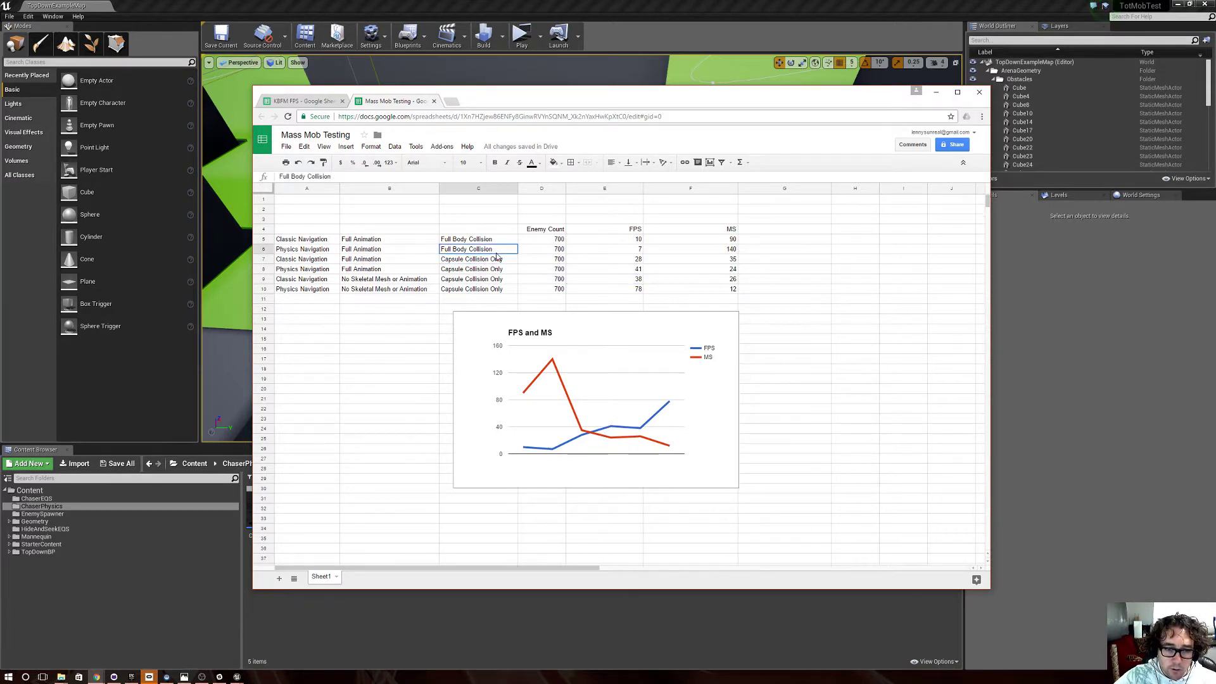
{"action": "left_click", "coordinate": [640, 253]}
{"action": "left_click", "coordinate": [641, 243]}
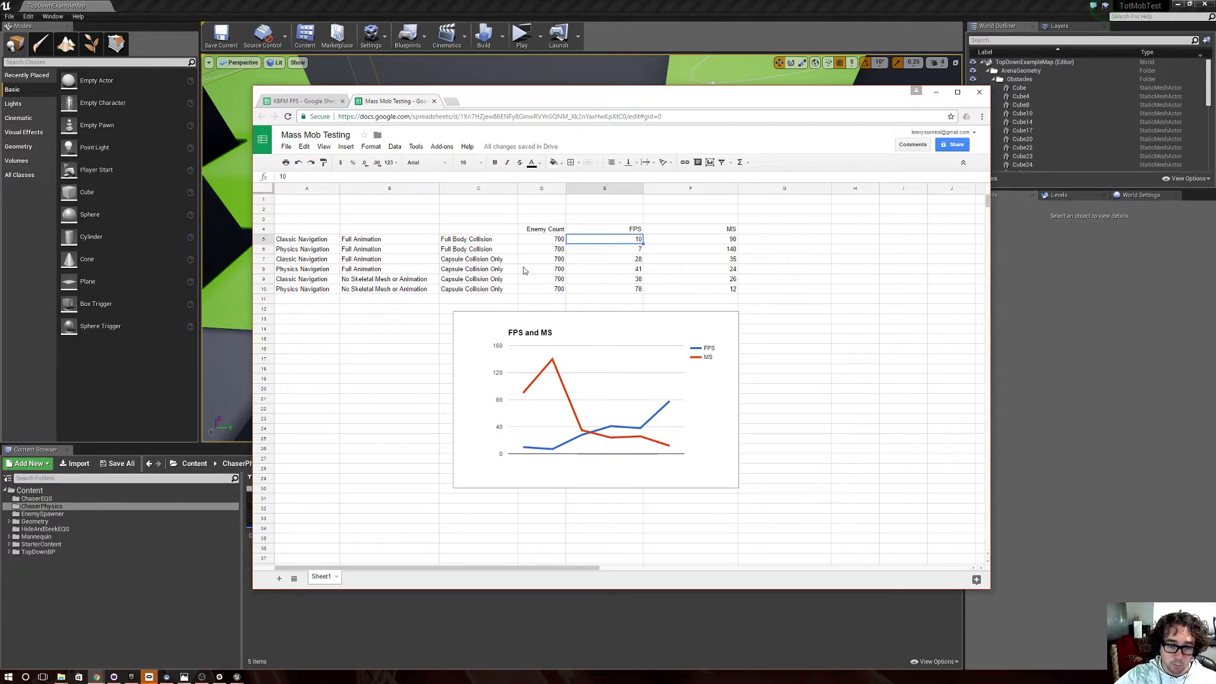
Review Capsule Collision Only, physics navigation and no-mesh FPS (28, 41, 38), then move the sheet off-screen.
{"action": "left_click", "coordinate": [498, 262]}
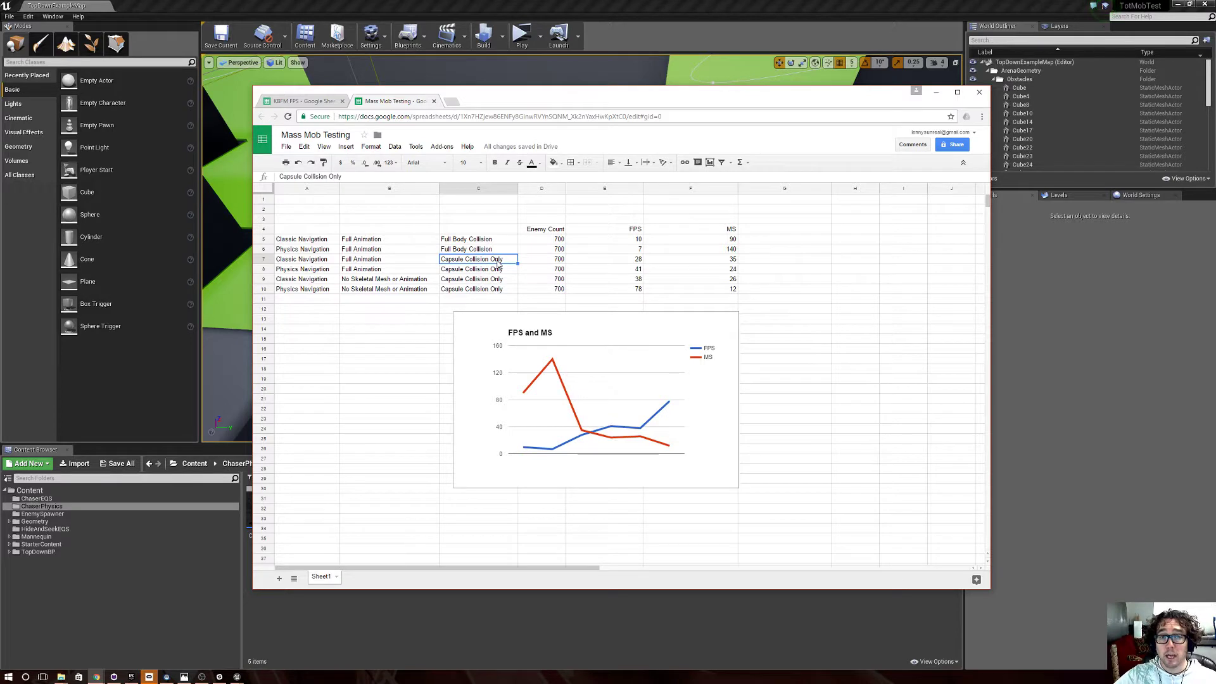
{"action": "left_click", "coordinate": [625, 261]}
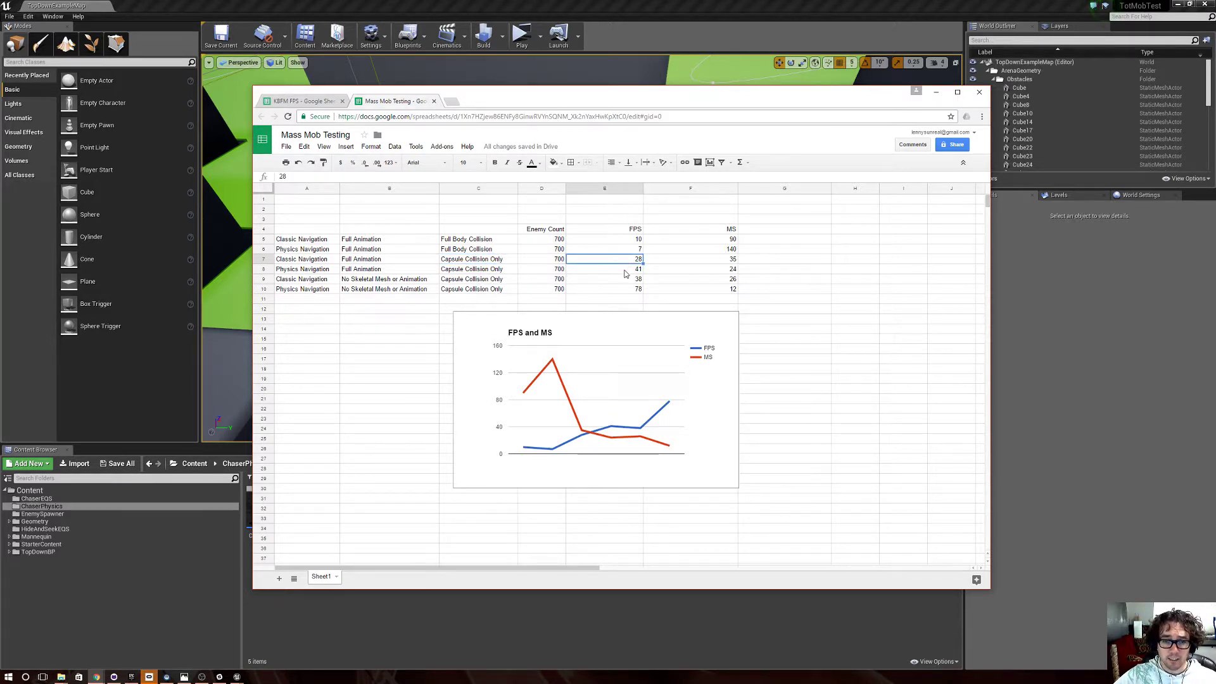
{"action": "left_click", "coordinate": [624, 270]}
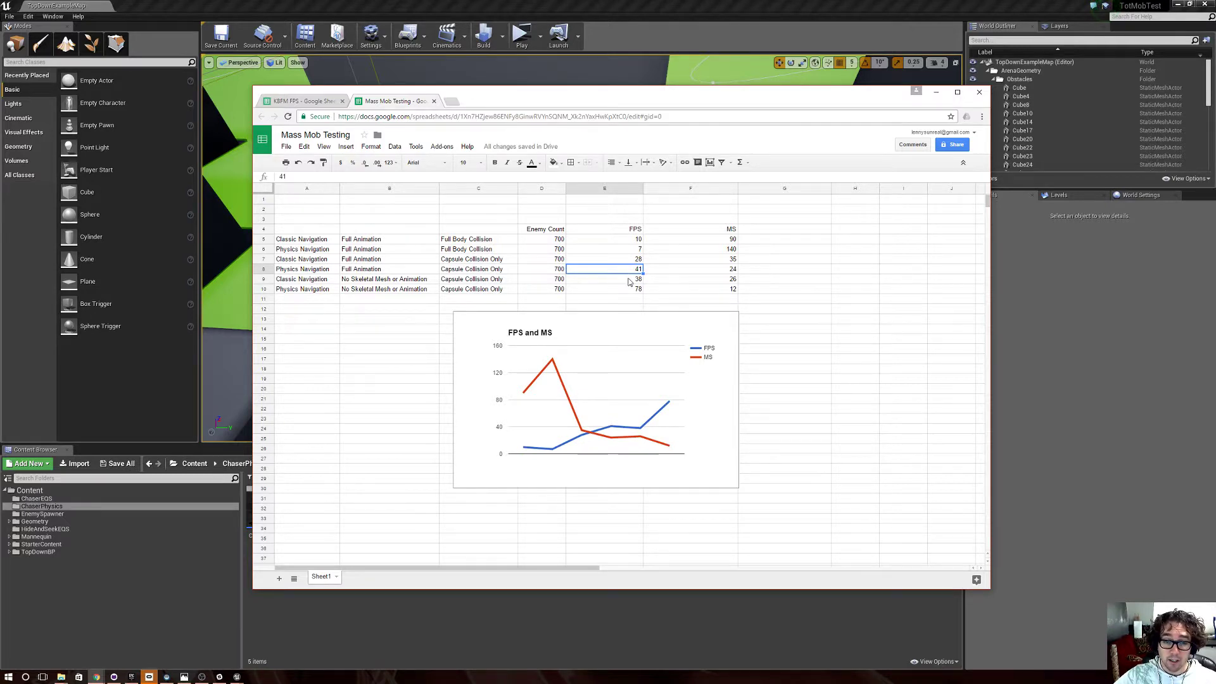
{"action": "left_click", "coordinate": [629, 280]}
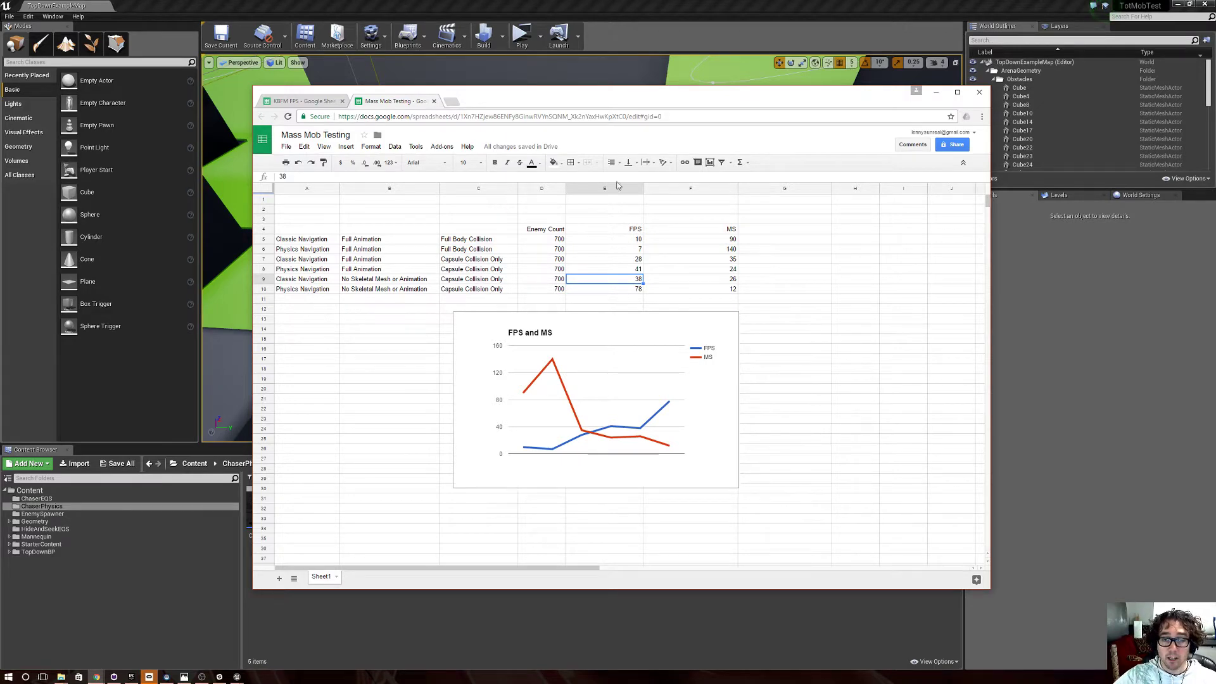
{"action": "left_click_drag", "start_coordinate": [610, 98], "coordinate": [1215, 101]}
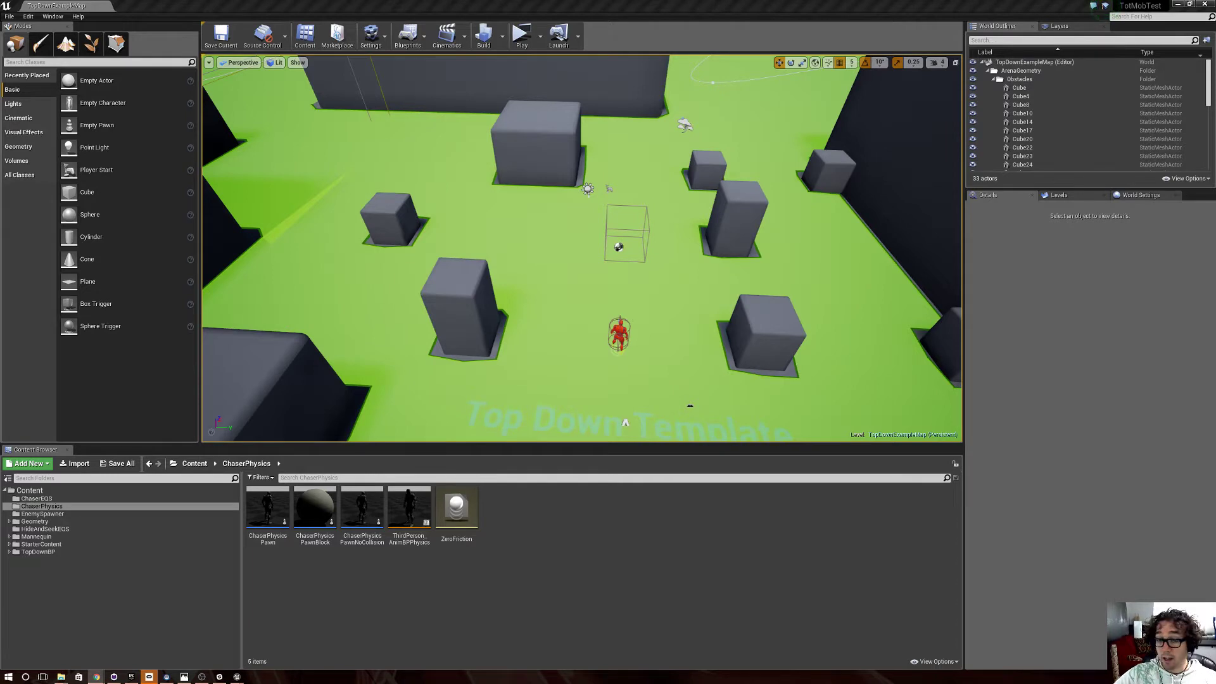
Orbit the Top Down arena to a low angle and launch a standalone game preview.
{"action": "left_click", "coordinate": [285, 311]}
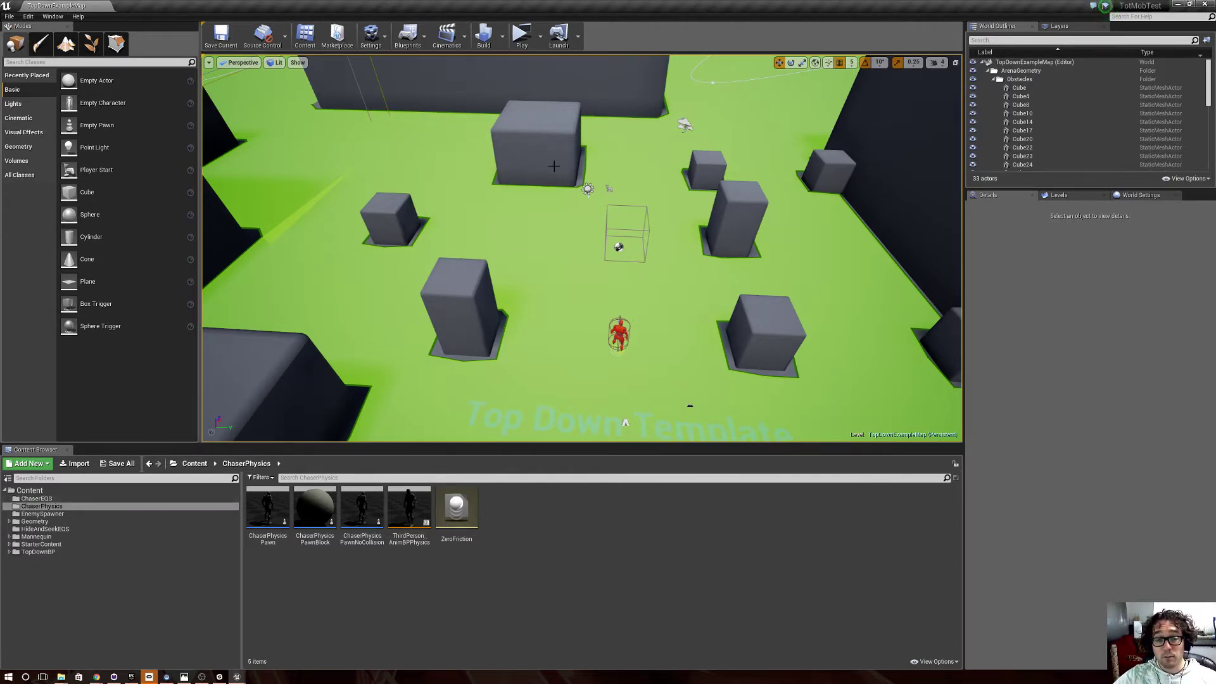
{"action": "right_click_drag", "start_coordinate": [654, 252], "coordinate": [660, 201]}
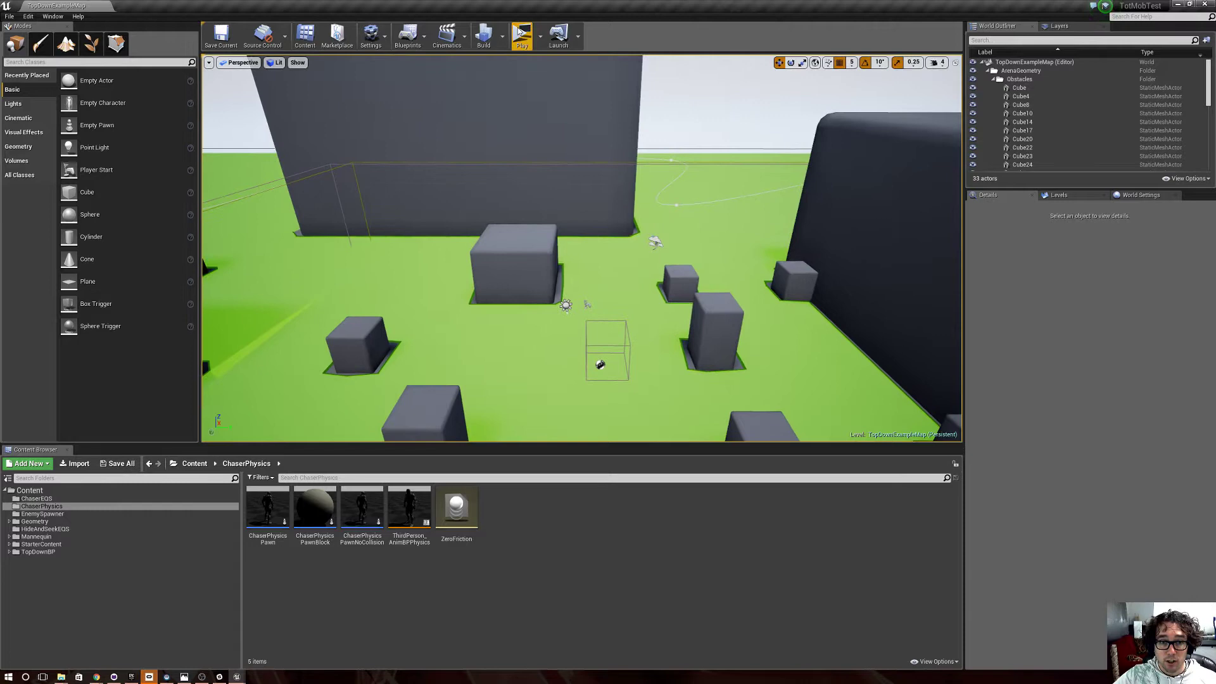
{"action": "left_click", "coordinate": [521, 35]}
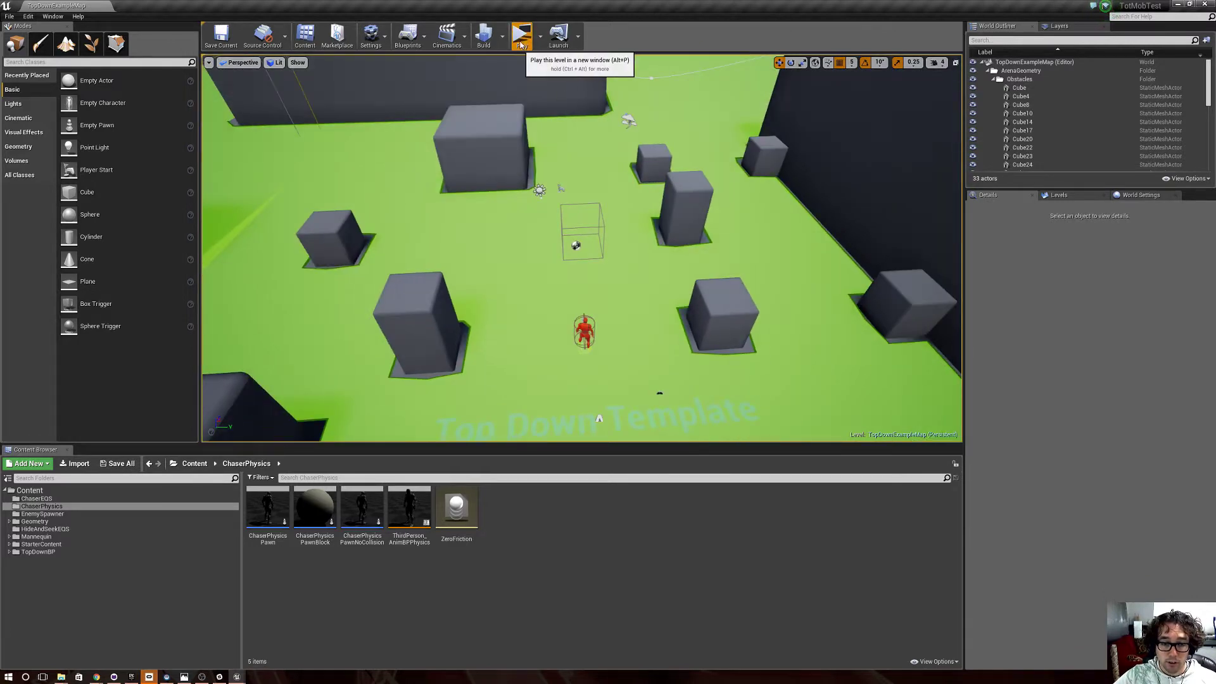
Reposition the preview window and enable stat FPS and Stat UnitGraph from the console.
{"action": "left_click_drag", "start_coordinate": [643, 164], "coordinate": [583, 121]}
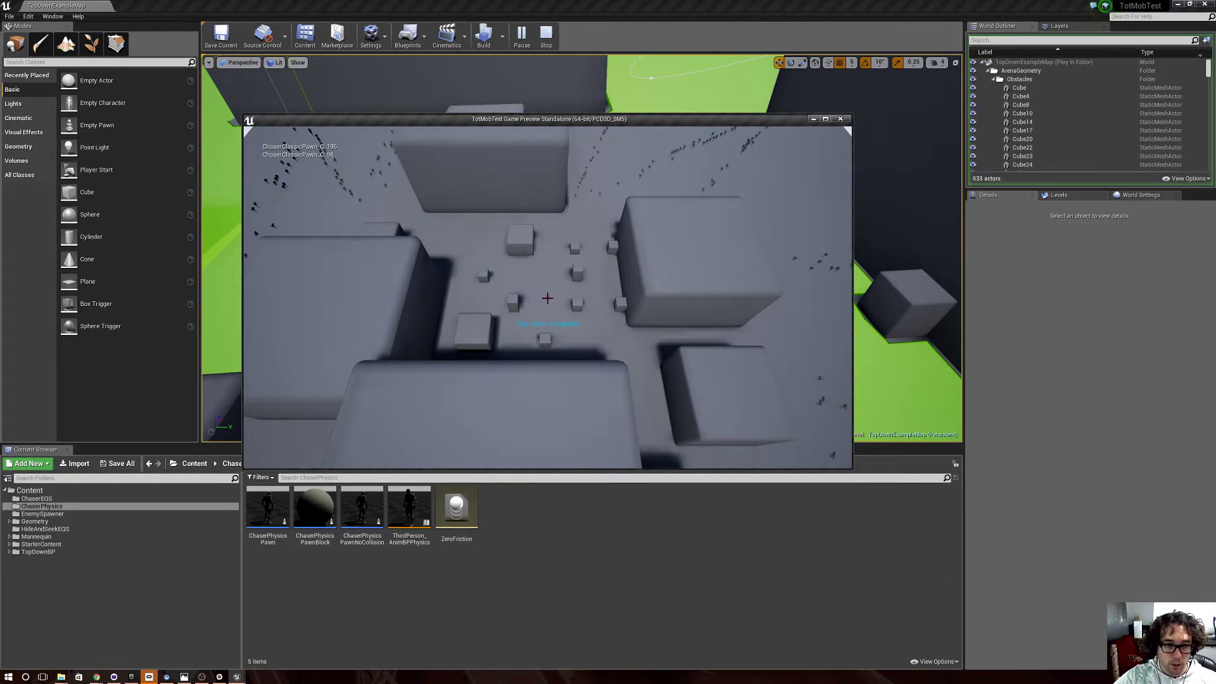
{"action": "key", "text": "grave"}
{"action": "type", "text": "stat FPS"}
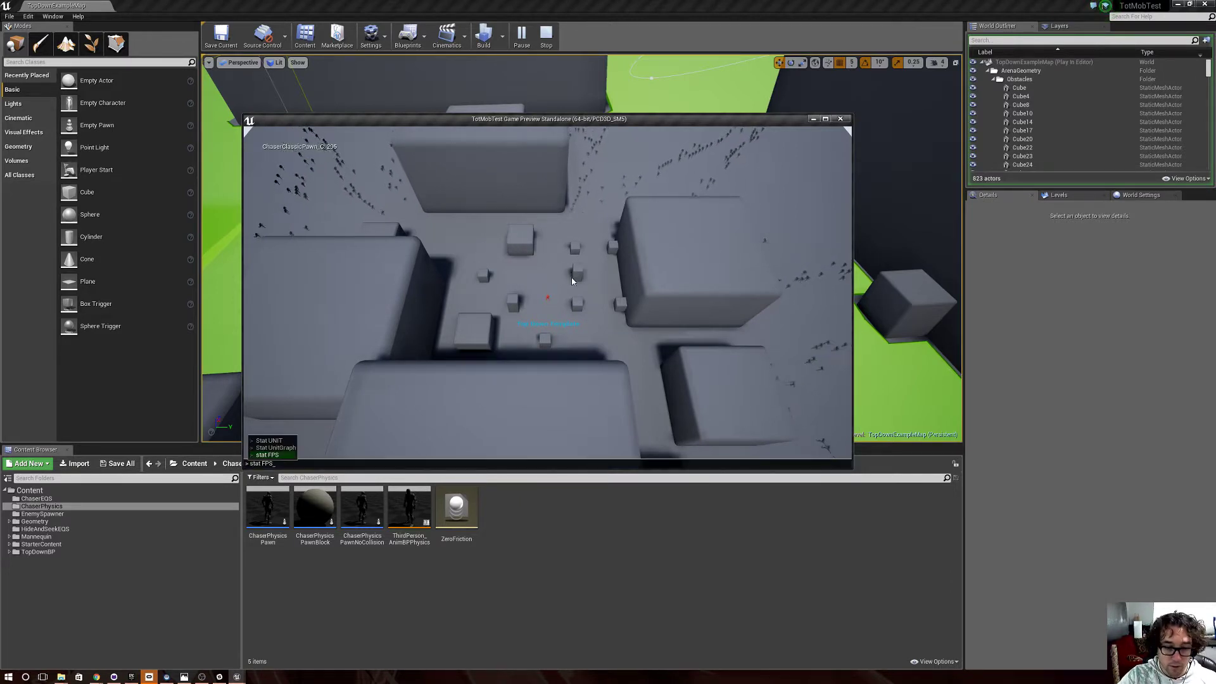
{"action": "key", "text": "Return"}
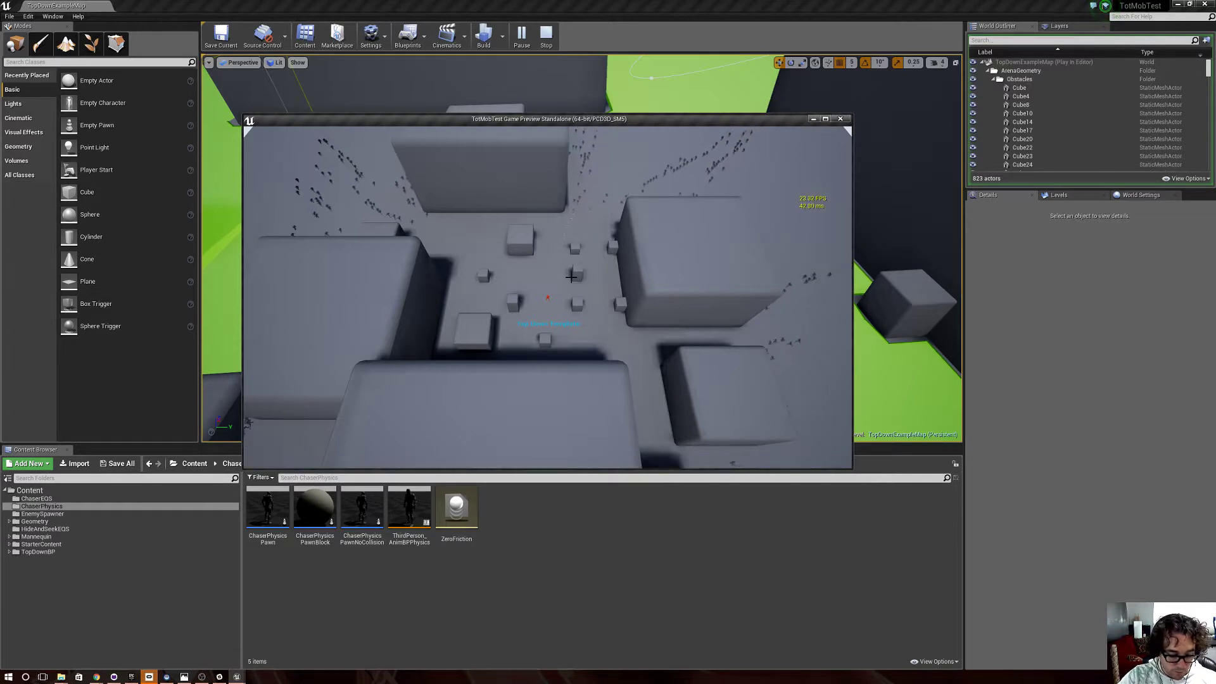
{"action": "key", "text": "Up"}
{"action": "key", "text": "Return"}
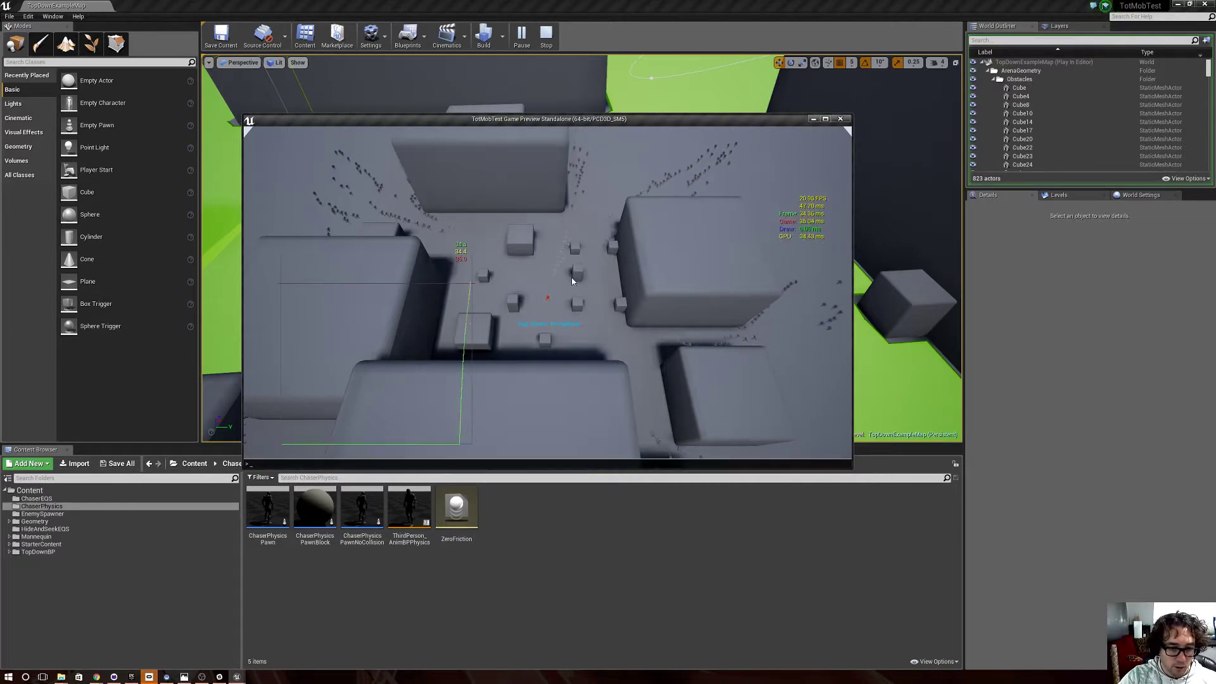
{"action": "key", "text": "Up"}
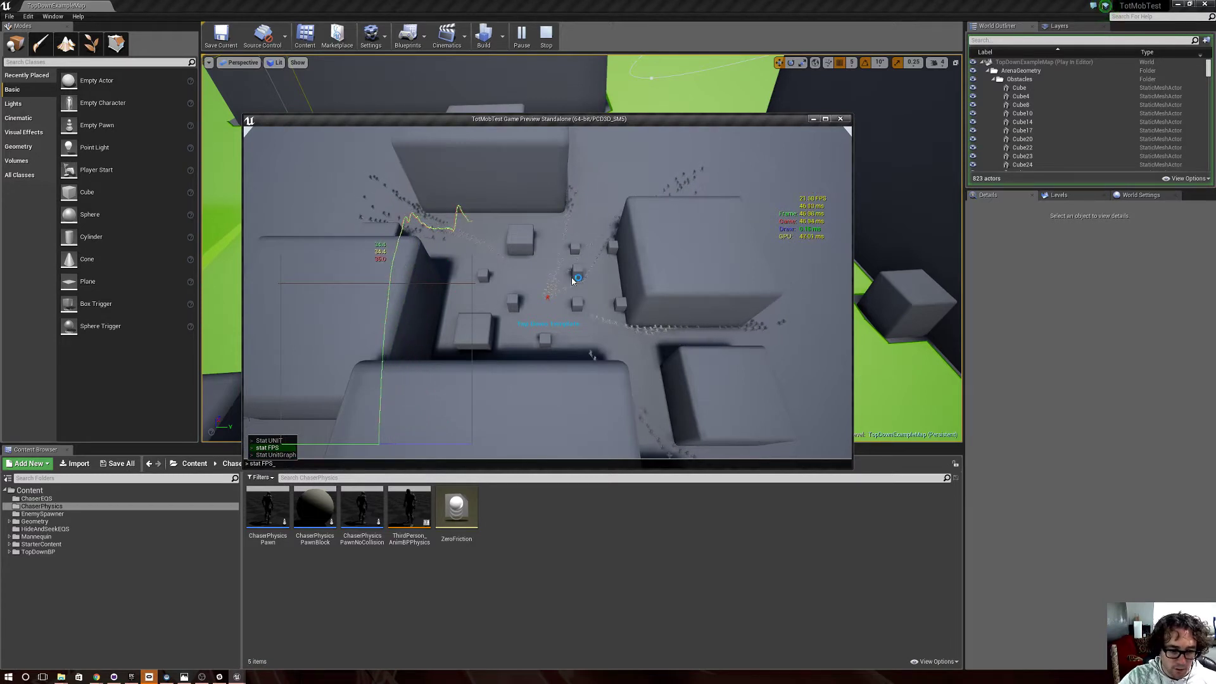
Expand the console to the full log while mobs spawn, then stop the session with Esc.
{"action": "key", "text": "grave"}
{"action": "key", "text": "grave"}
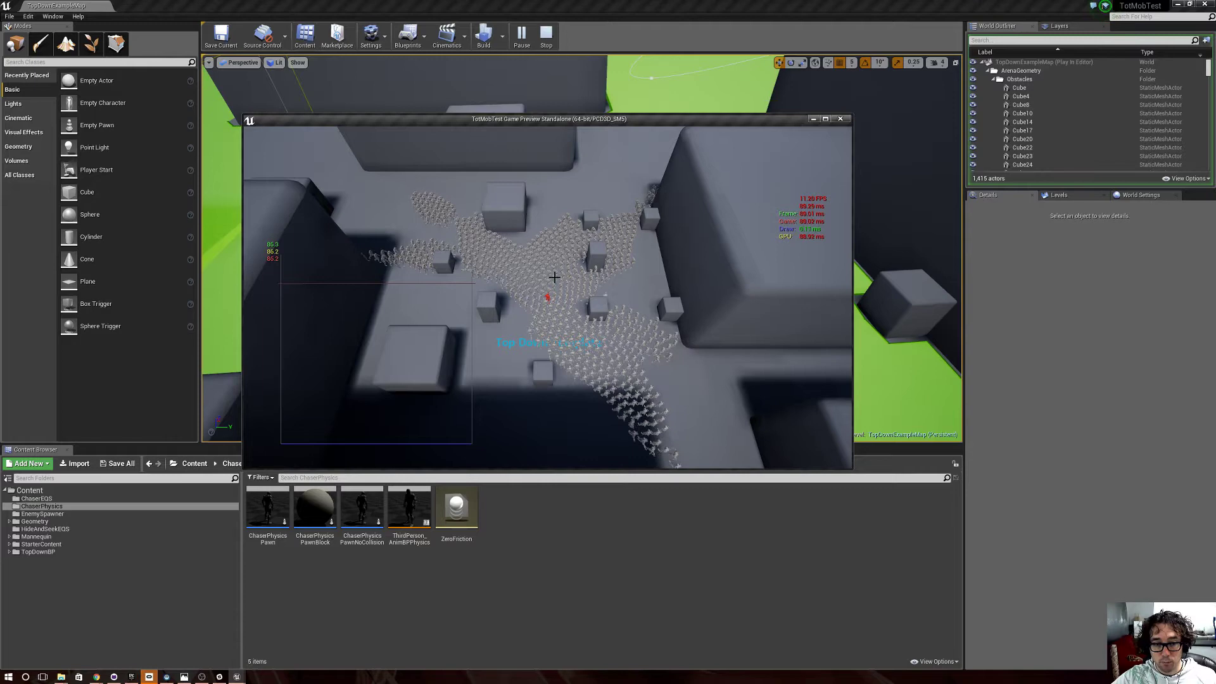
{"action": "scroll", "coordinate": [554, 278], "scroll_direction": "down", "scroll_amount": 2}
{"action": "scroll", "coordinate": [553, 277], "scroll_direction": "down", "scroll_amount": 2}
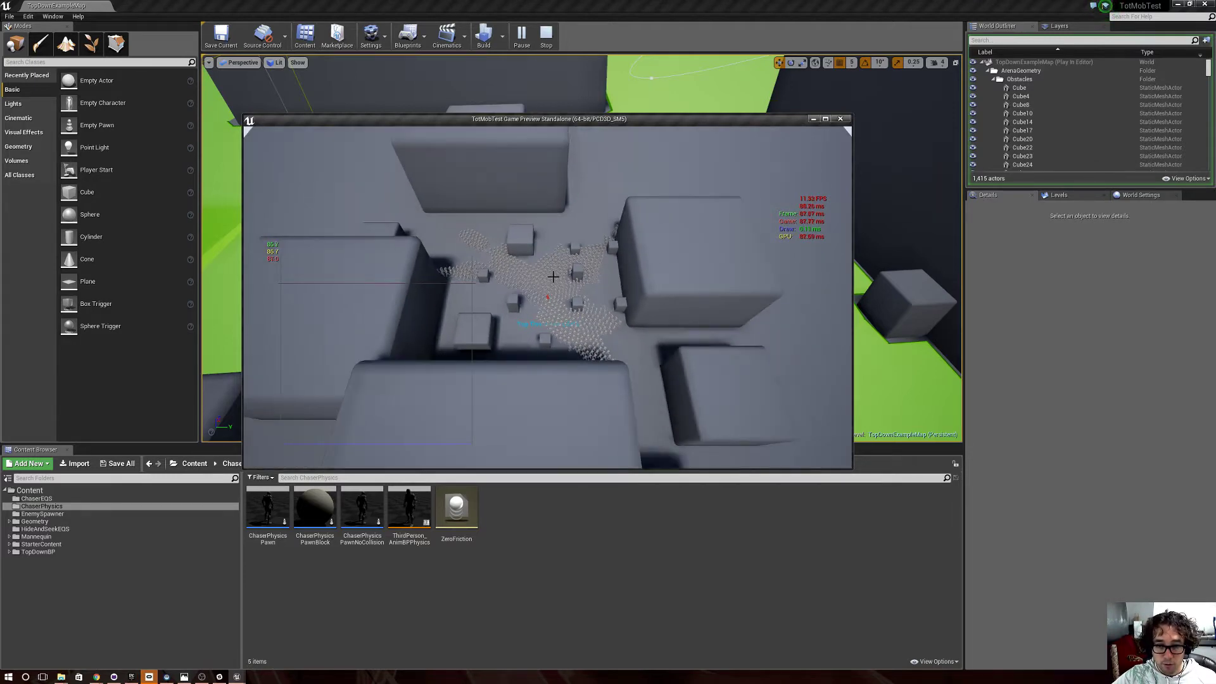
{"action": "key", "text": "Escape"}
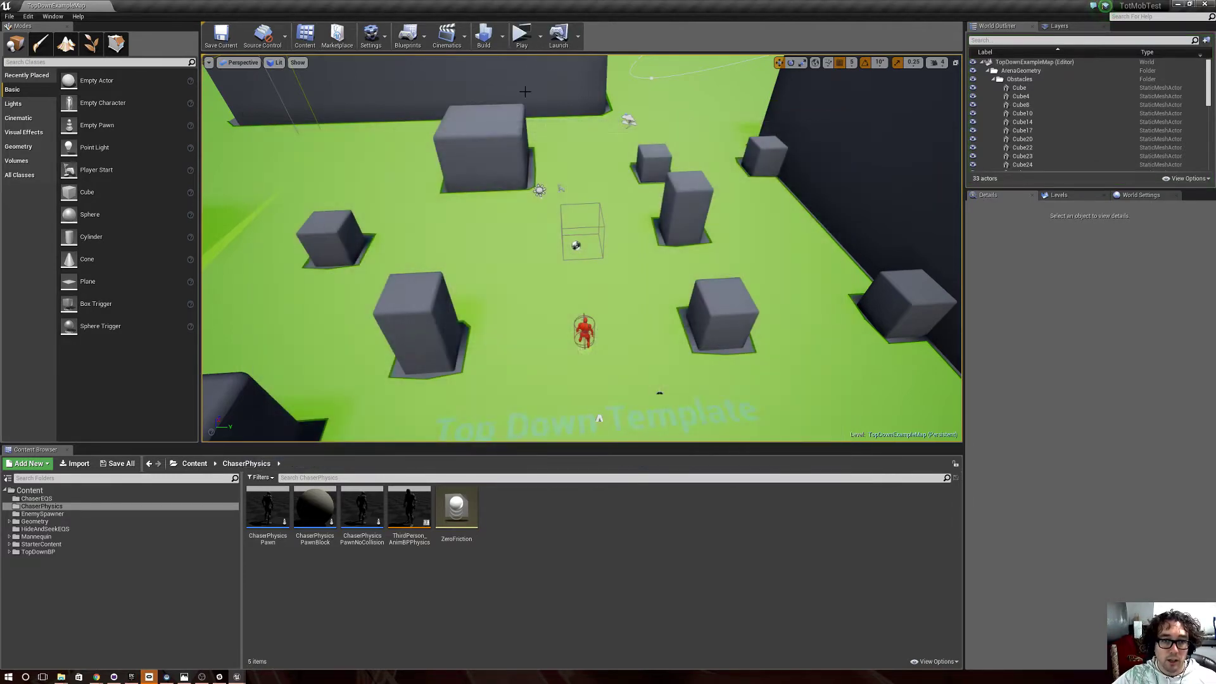
{"action": "left_click", "coordinate": [521, 35]}
{"action": "left_click", "coordinate": [623, 326]}
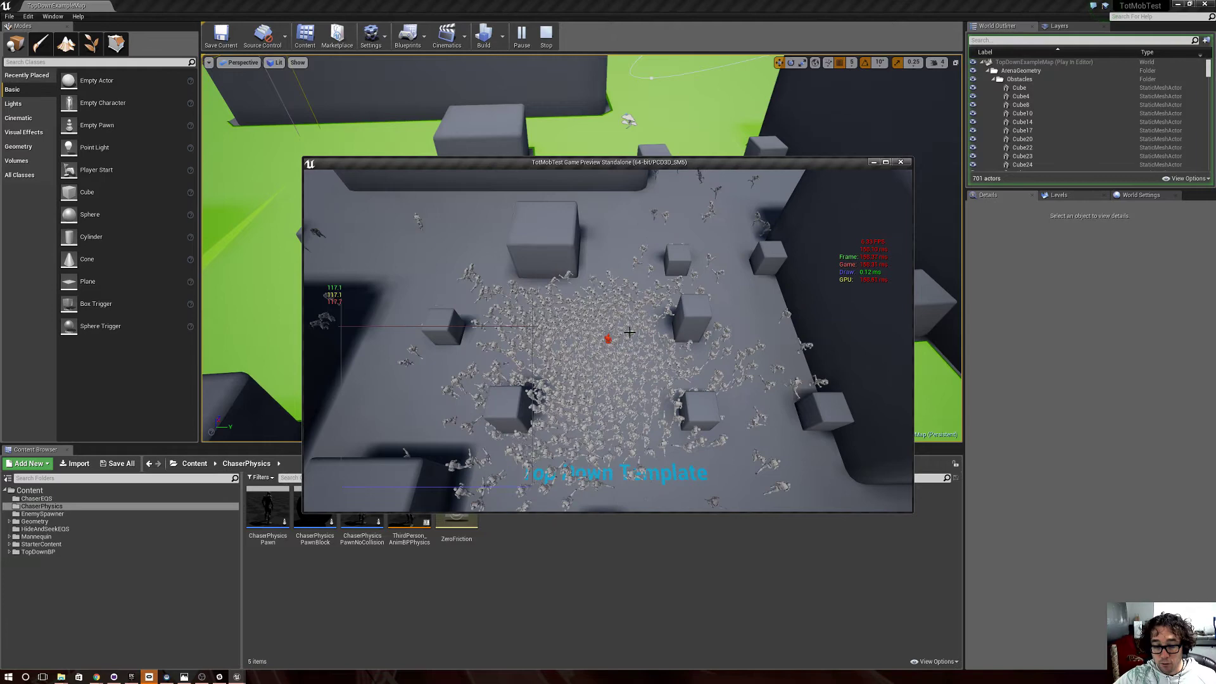
{"action": "key", "text": "Escape"}
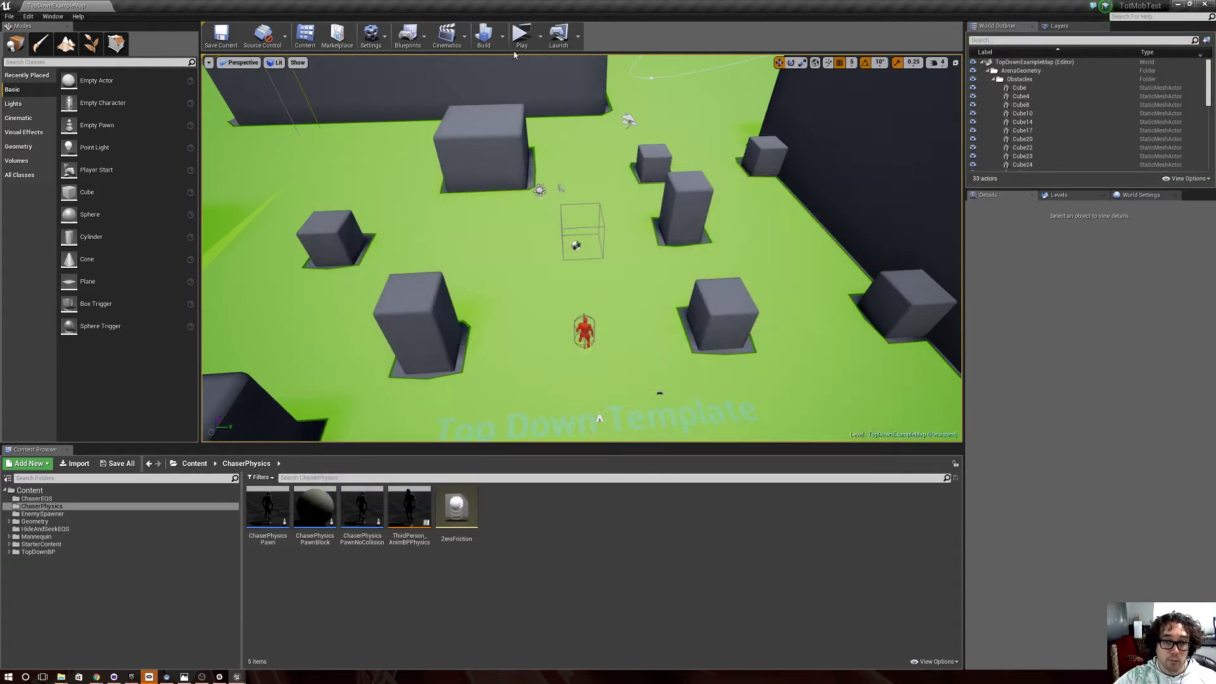
{"action": "left_click", "coordinate": [523, 39]}
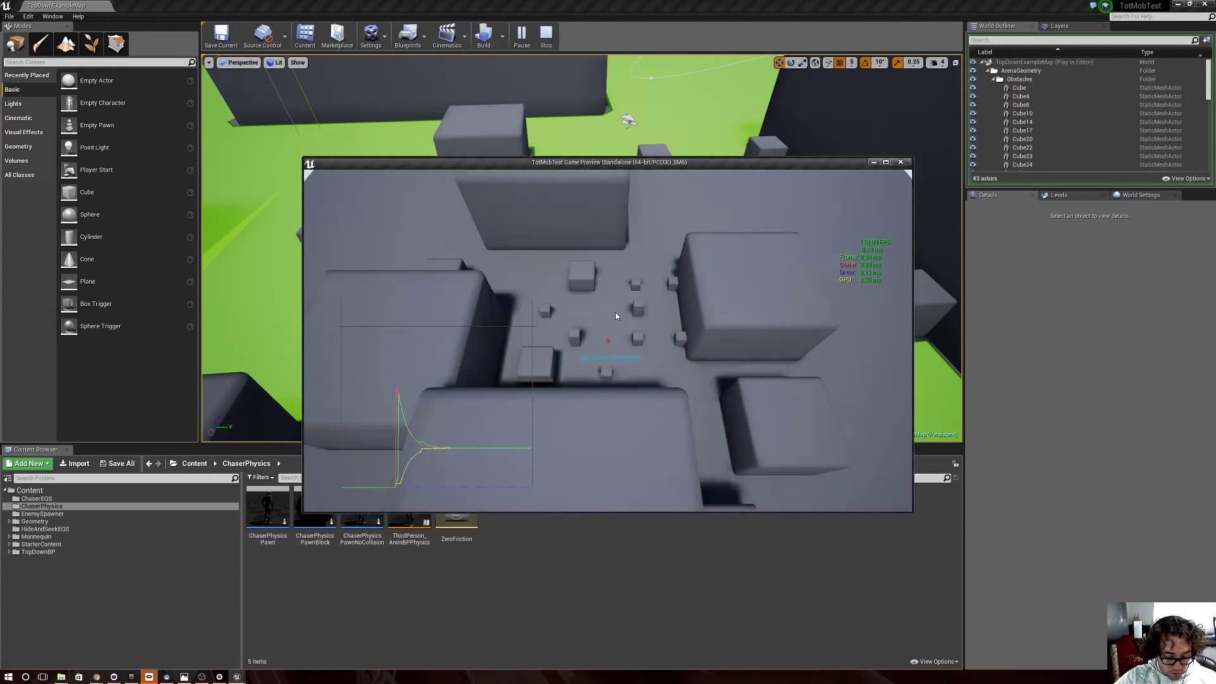
{"action": "left_click", "coordinate": [609, 343]}
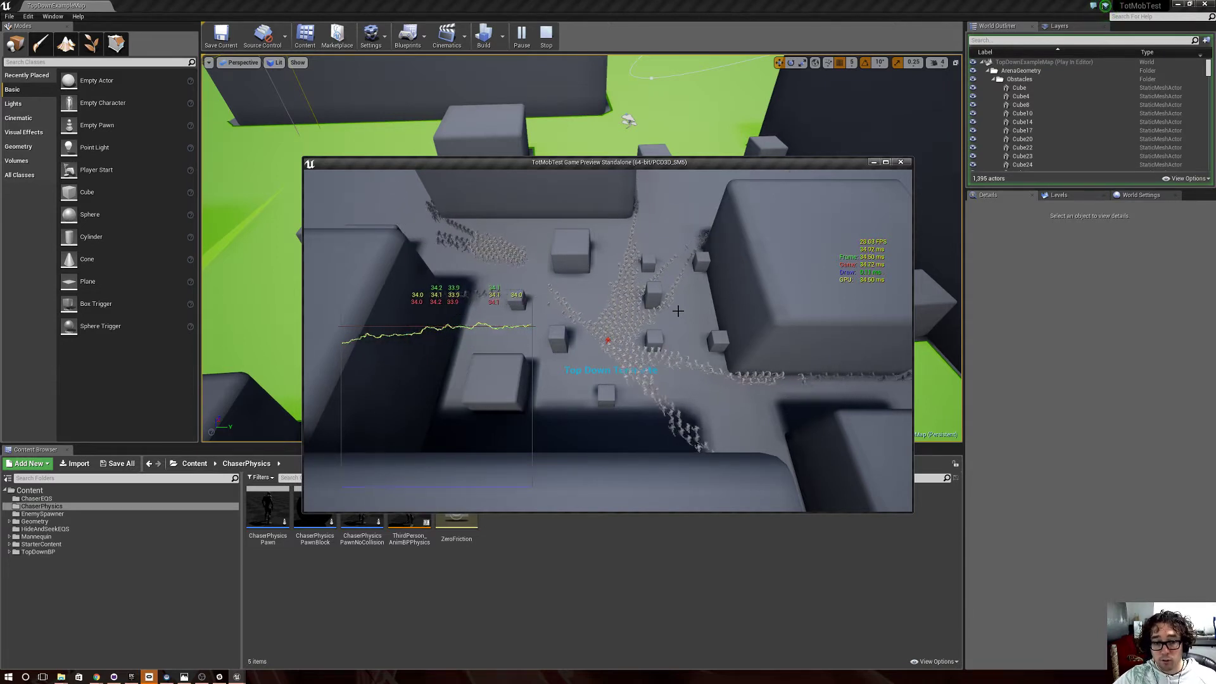
{"action": "scroll", "coordinate": [678, 310], "scroll_direction": "up", "scroll_amount": 3}
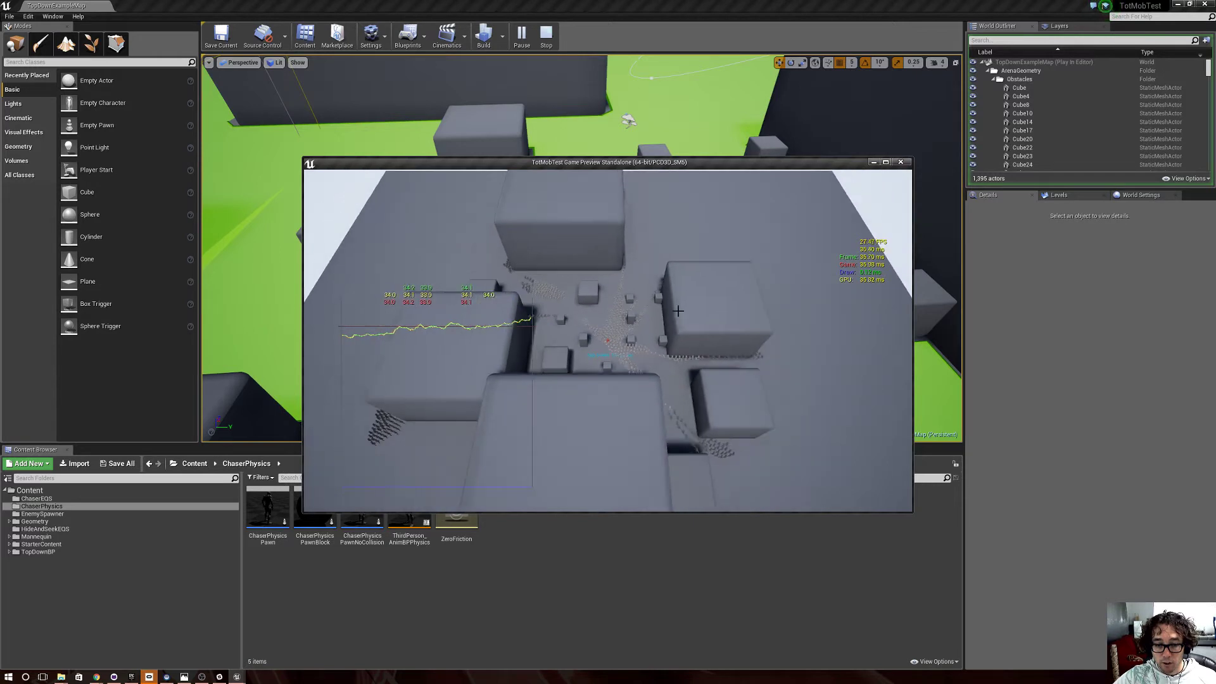
{"action": "scroll", "coordinate": [677, 310], "scroll_direction": "up", "scroll_amount": 2}
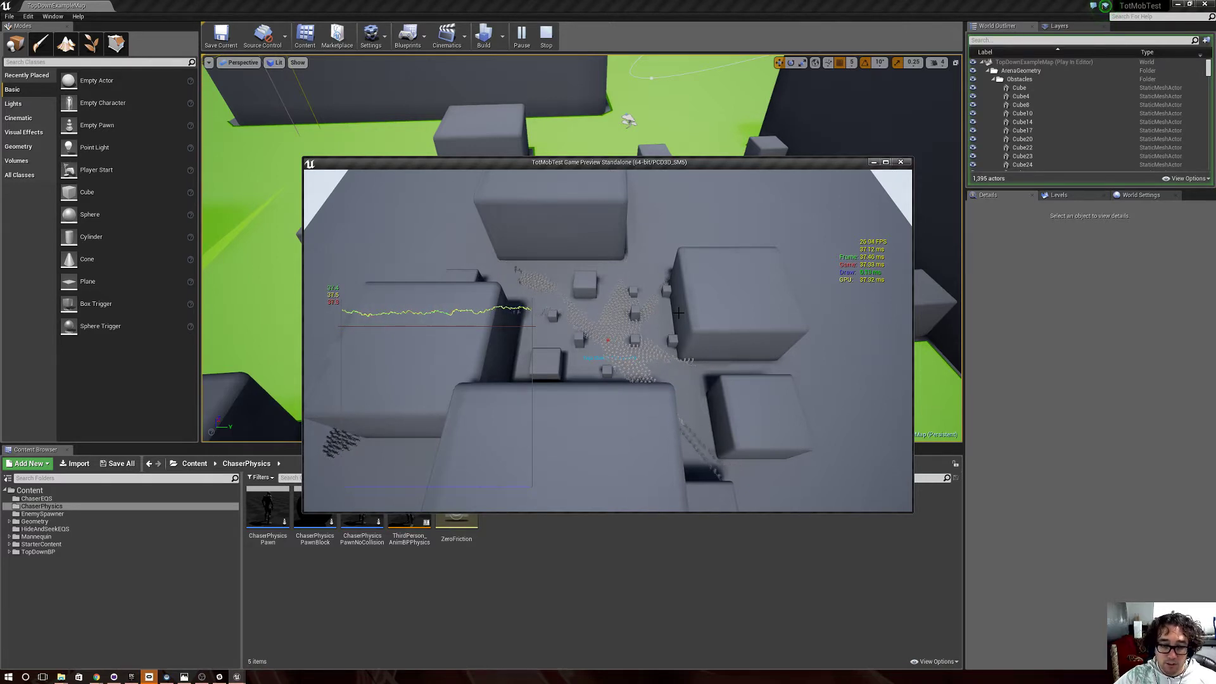
{"action": "scroll", "coordinate": [677, 312], "scroll_direction": "up", "scroll_amount": 1}
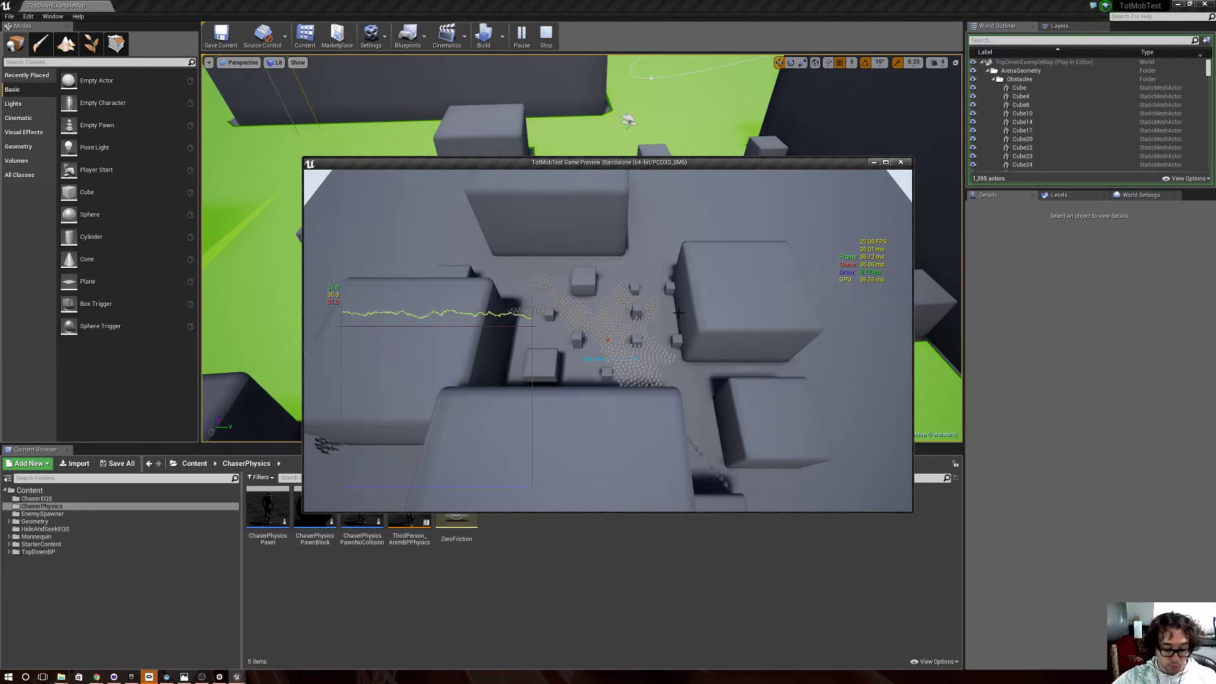
{"action": "key", "text": "Escape"}
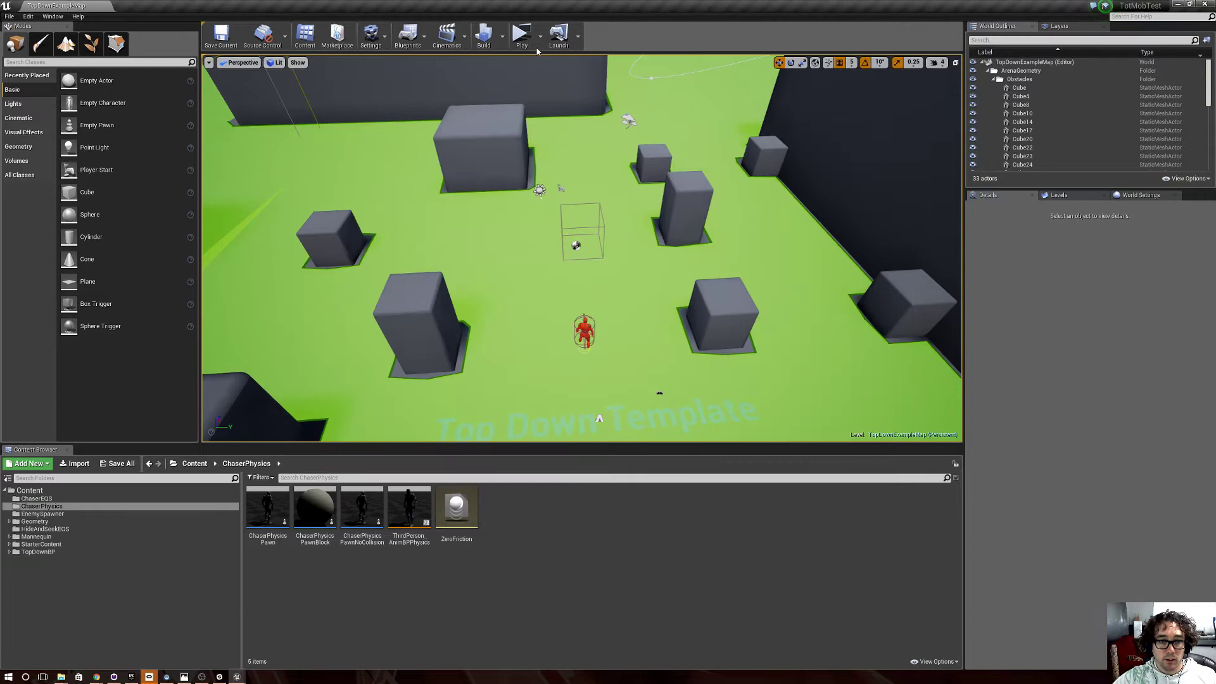
Relaunch the crowd test, zoom in and out on the ~727-actor swarm, then stop it with Esc.
{"action": "left_click", "coordinate": [523, 34]}
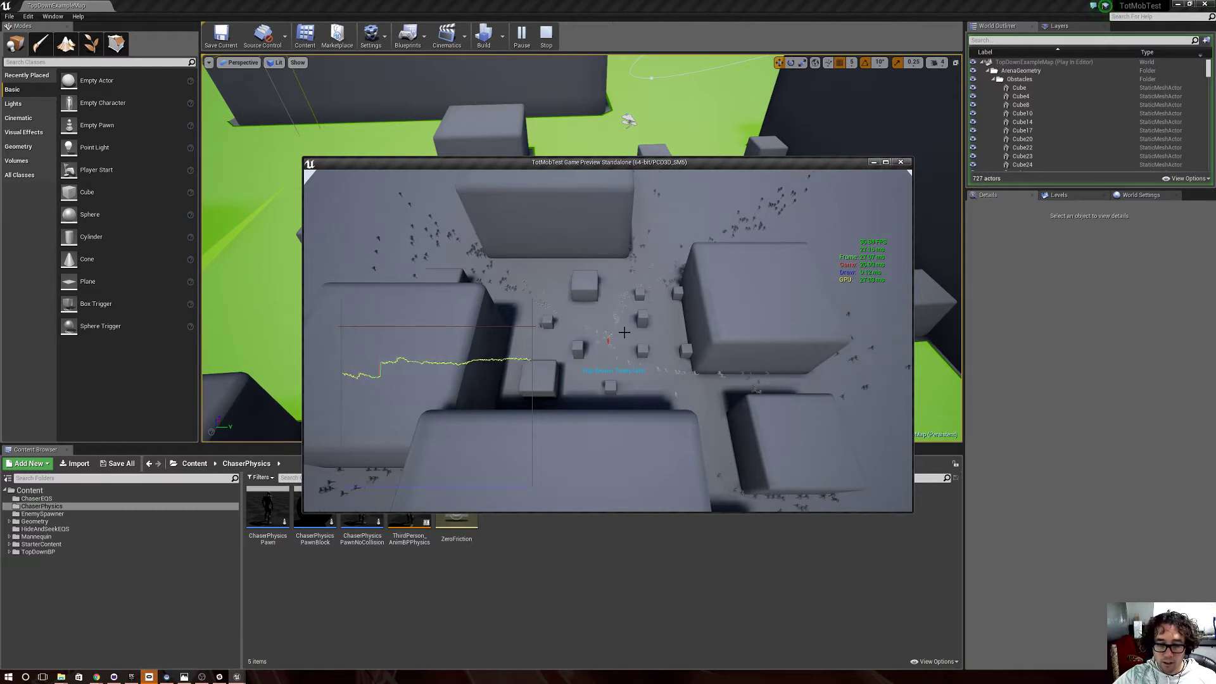
{"action": "scroll", "coordinate": [625, 332], "scroll_direction": "up", "scroll_amount": 3}
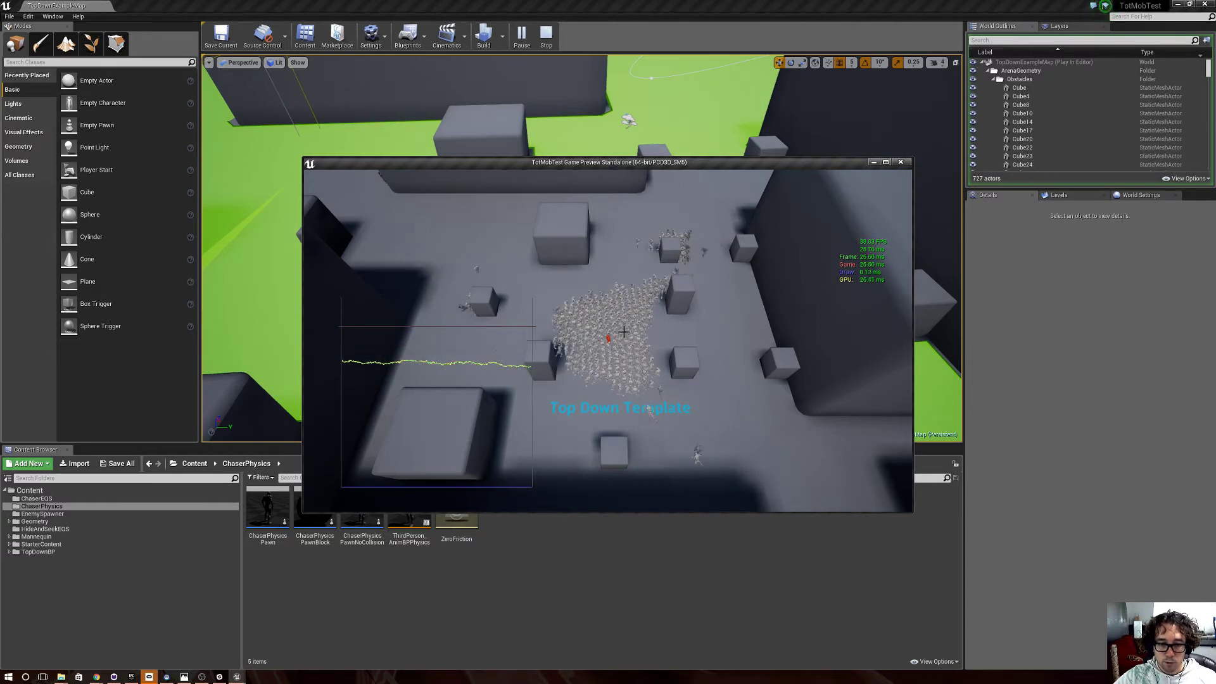
{"action": "scroll", "coordinate": [623, 331], "scroll_direction": "up", "scroll_amount": 1}
{"action": "scroll", "coordinate": [624, 331], "scroll_direction": "down", "scroll_amount": 3}
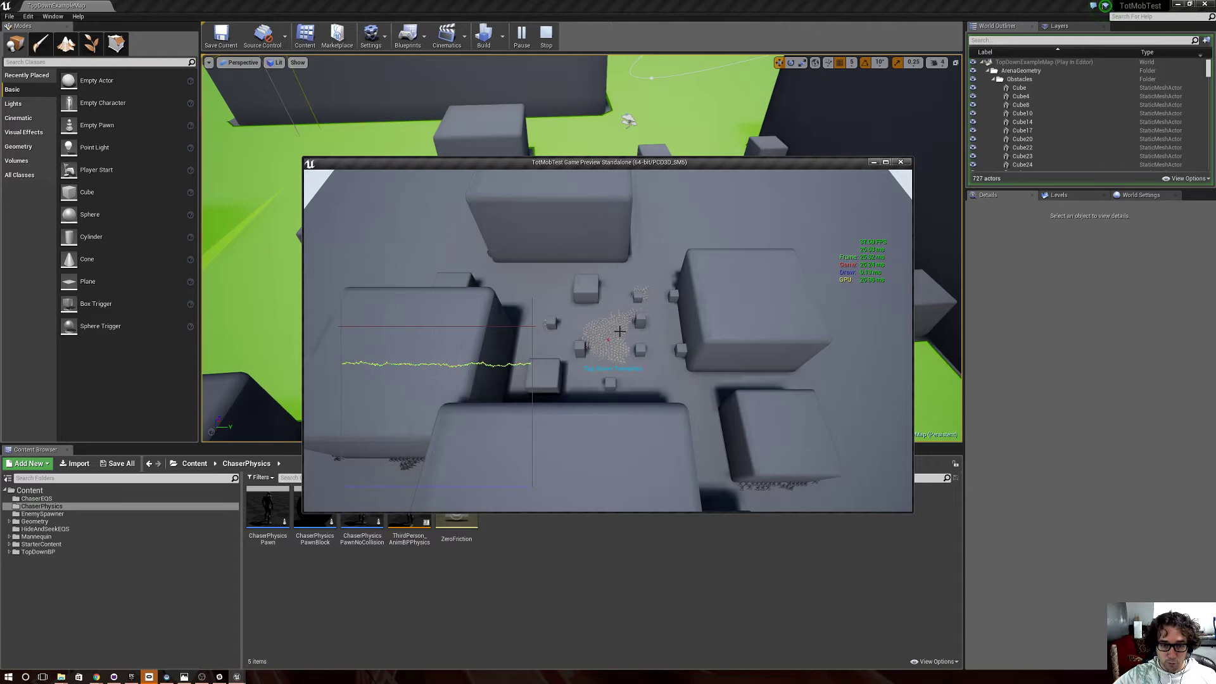
{"action": "scroll", "coordinate": [620, 331], "scroll_direction": "up", "scroll_amount": 5}
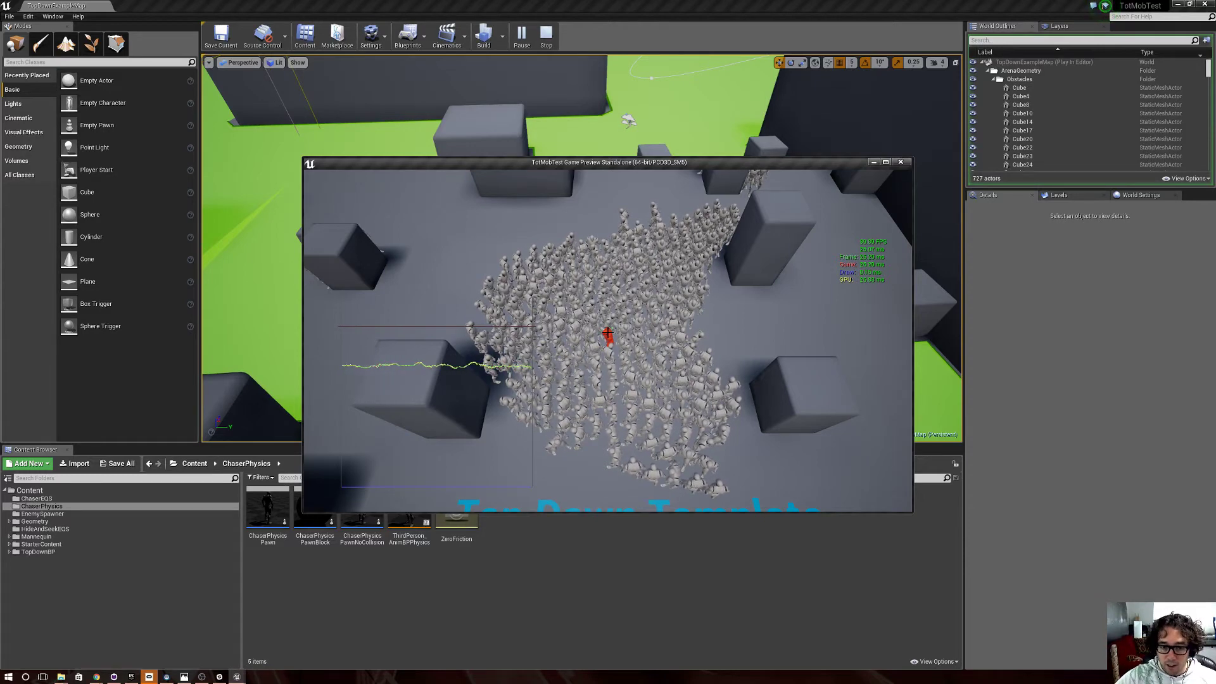
{"action": "scroll", "coordinate": [614, 333], "scroll_direction": "down", "scroll_amount": 5}
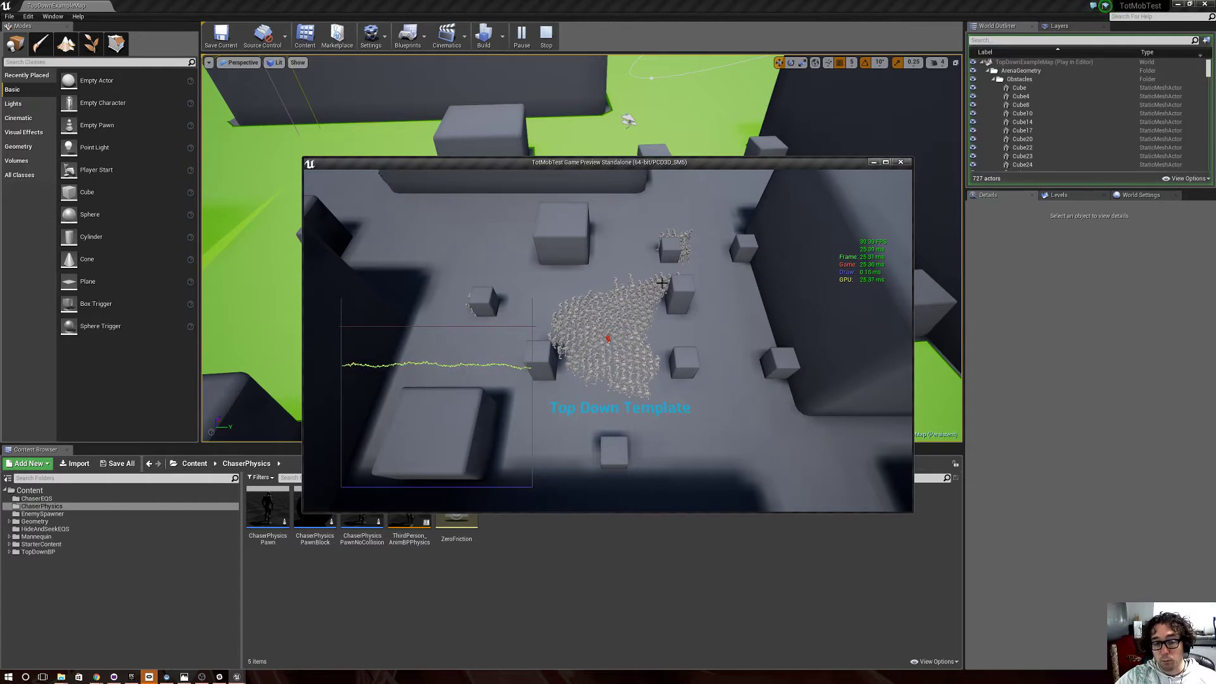
{"action": "scroll", "coordinate": [662, 283], "scroll_direction": "down", "scroll_amount": 3}
{"action": "scroll", "coordinate": [661, 283], "scroll_direction": "down", "scroll_amount": 3}
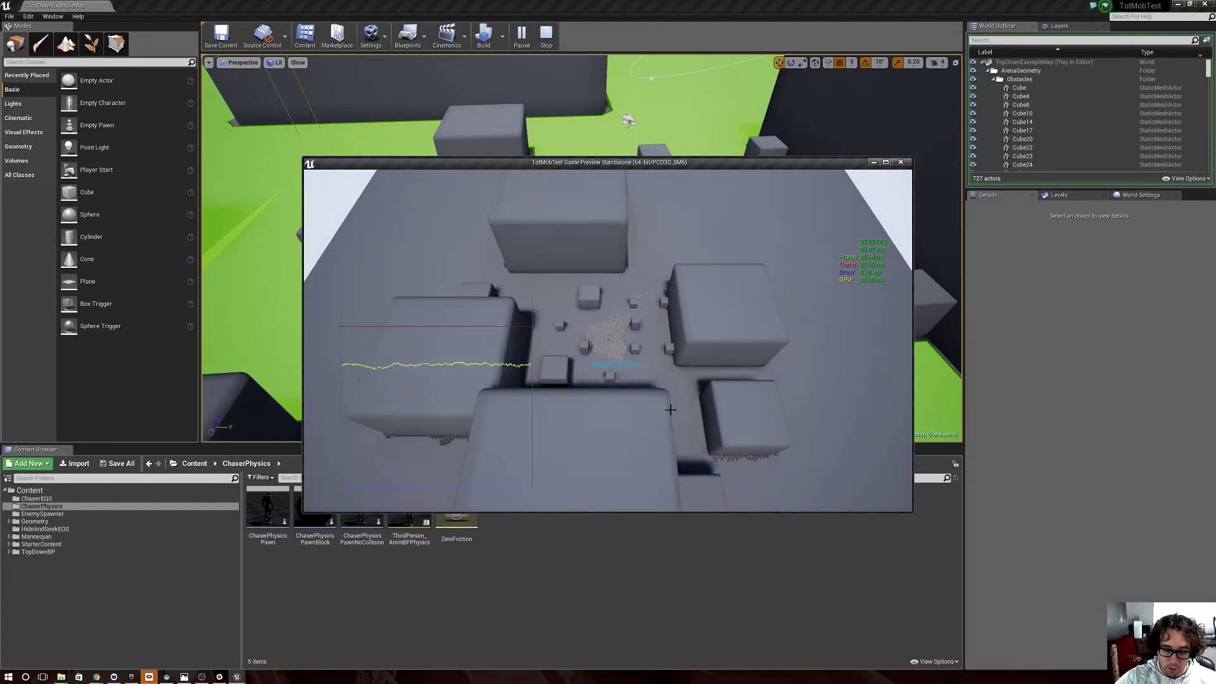
{"action": "scroll", "coordinate": [646, 382], "scroll_direction": "up", "scroll_amount": 6}
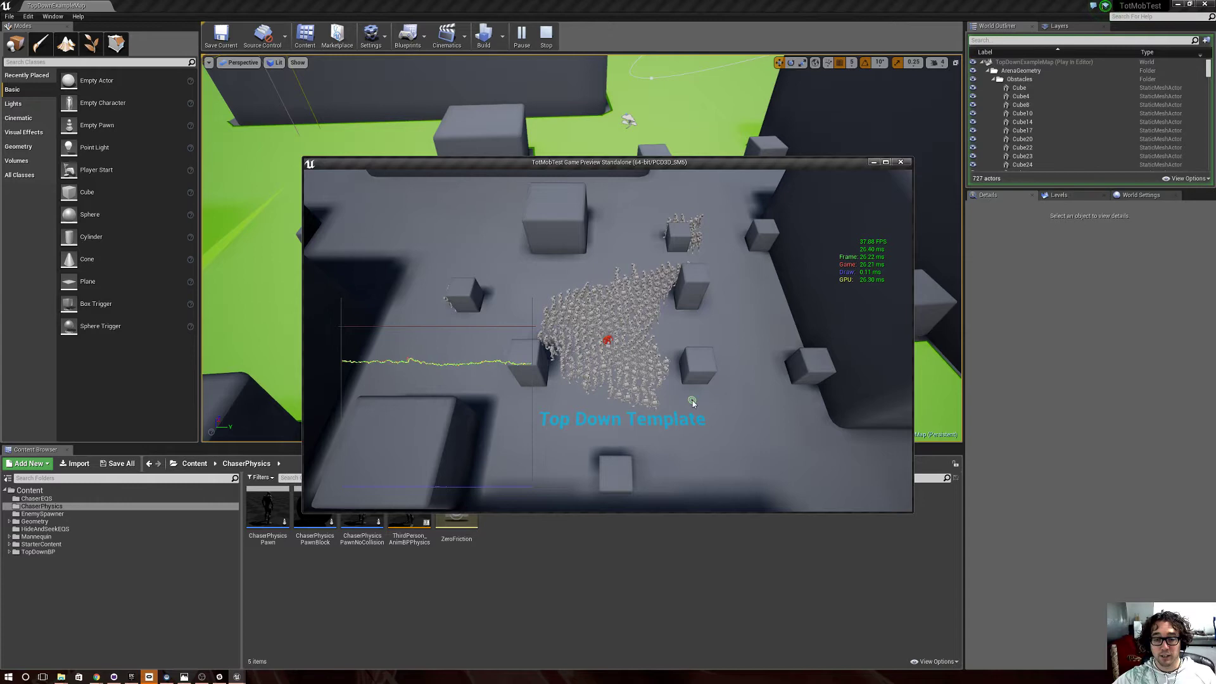
{"action": "key", "text": "Escape"}
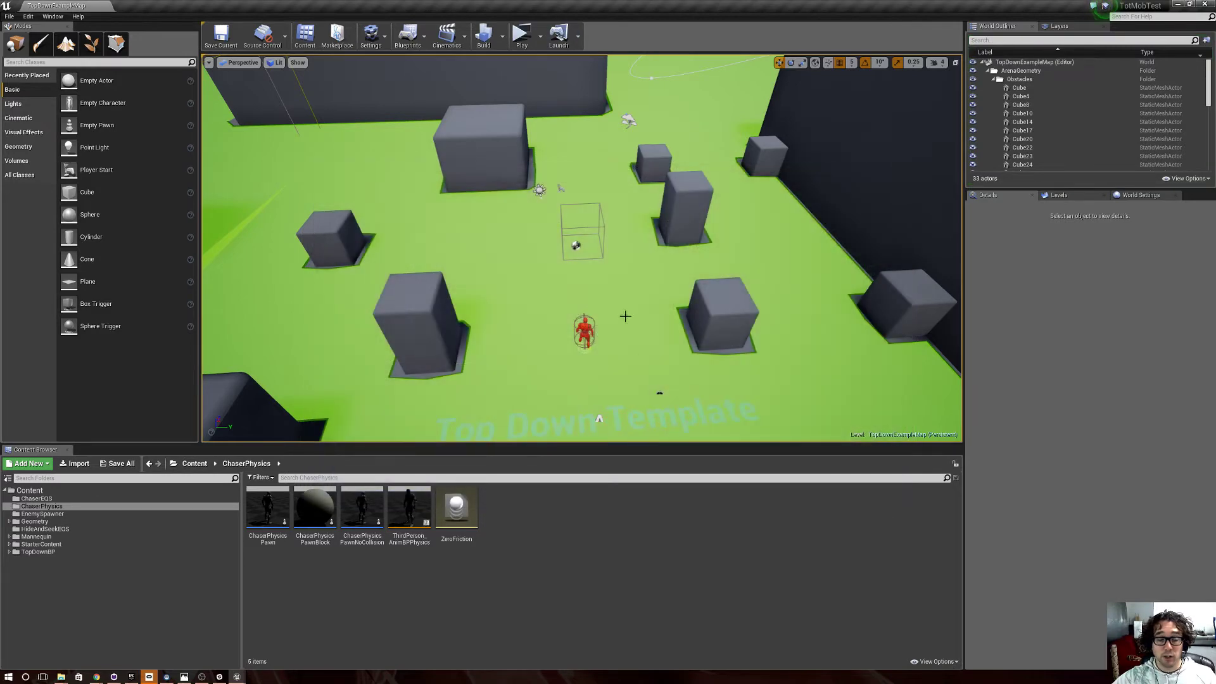
{"action": "left_click", "coordinate": [521, 35]}
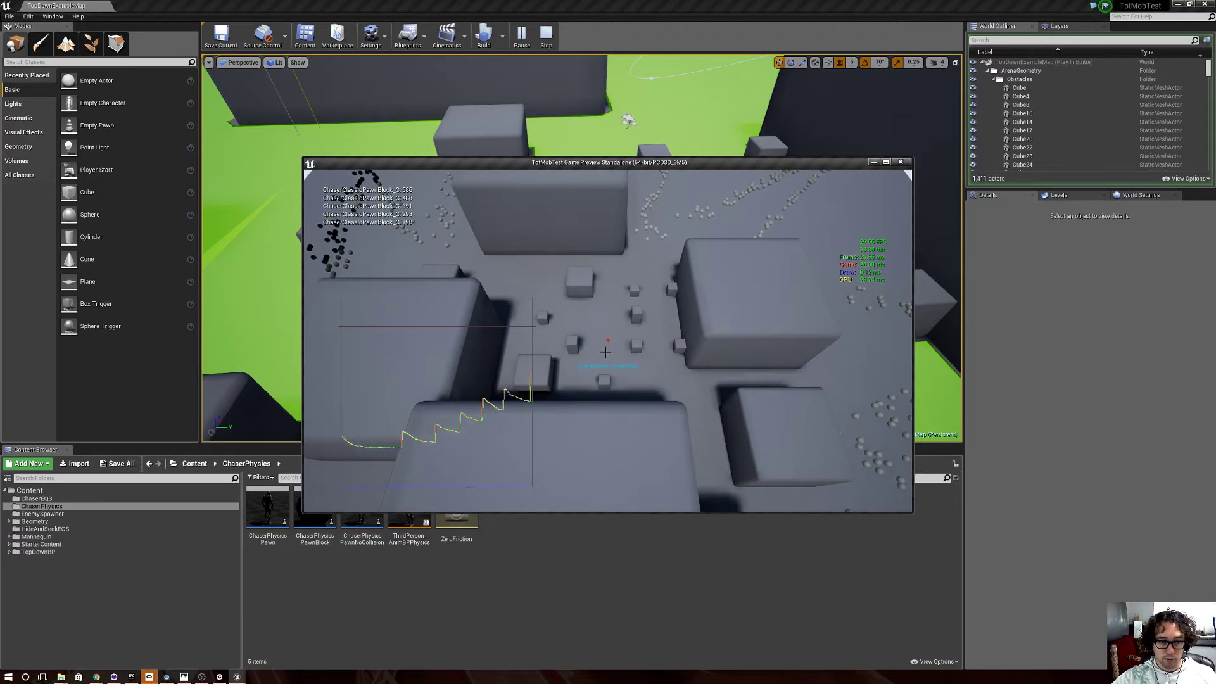
{"action": "scroll", "coordinate": [605, 352], "scroll_direction": "down", "scroll_amount": 5}
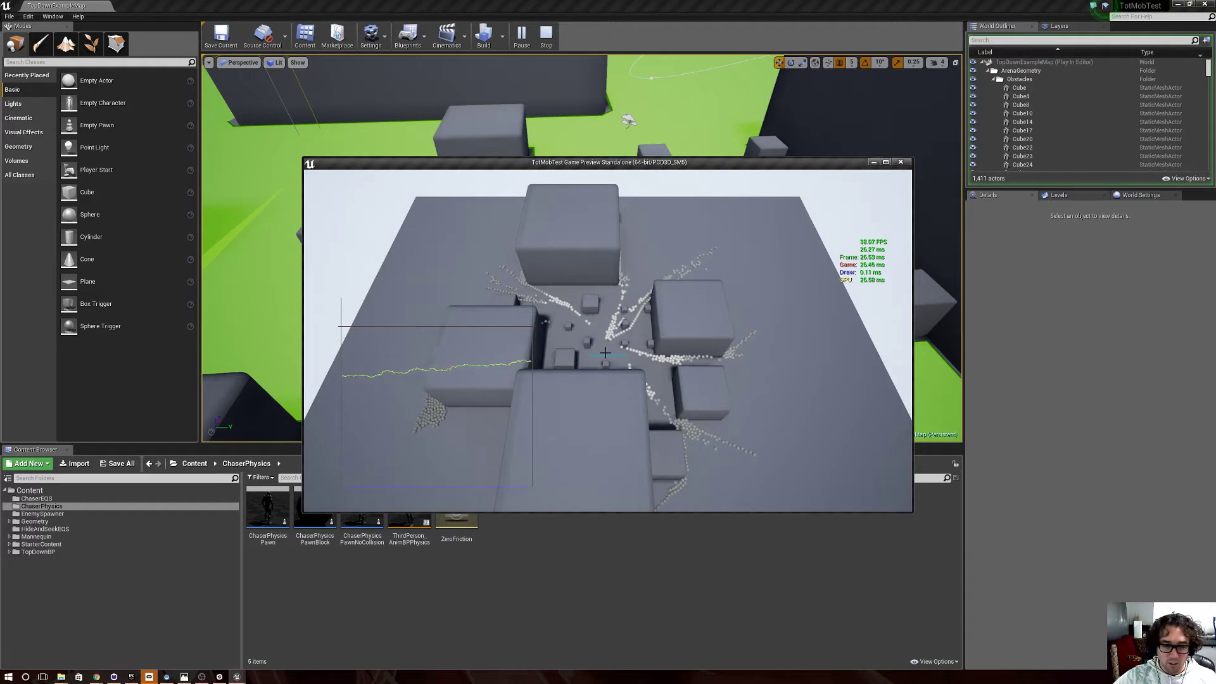
{"action": "scroll", "coordinate": [605, 353], "scroll_direction": "up", "scroll_amount": 2}
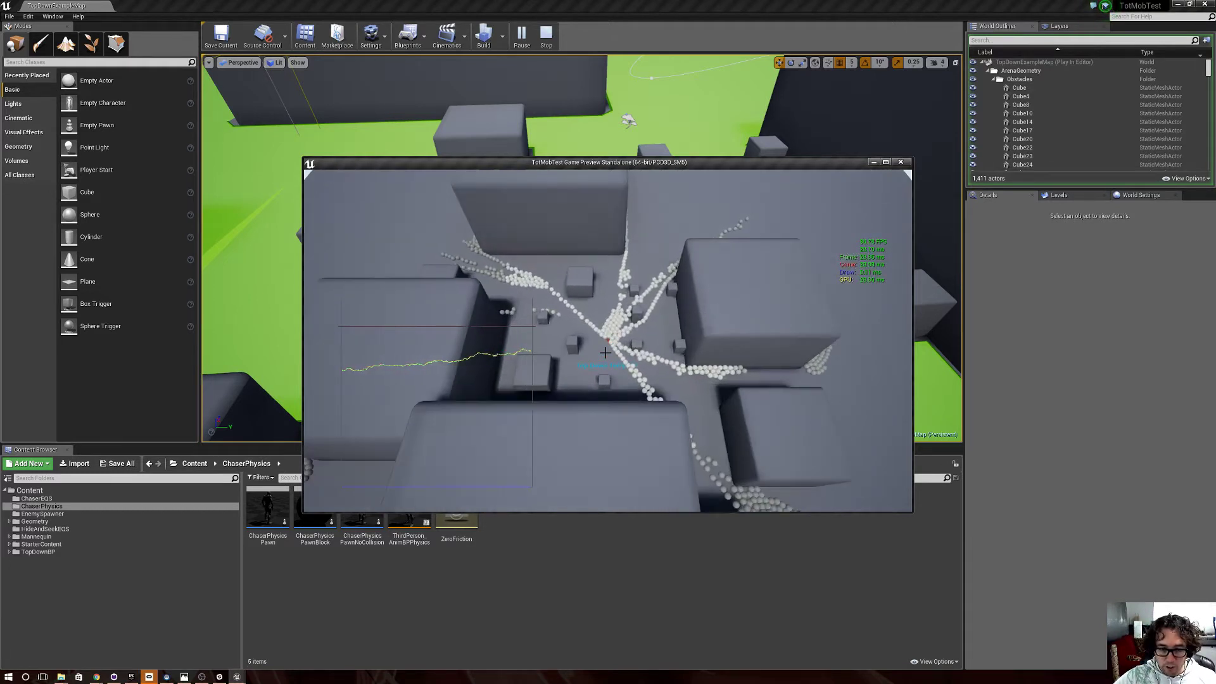
{"action": "scroll", "coordinate": [604, 353], "scroll_direction": "up", "scroll_amount": 2}
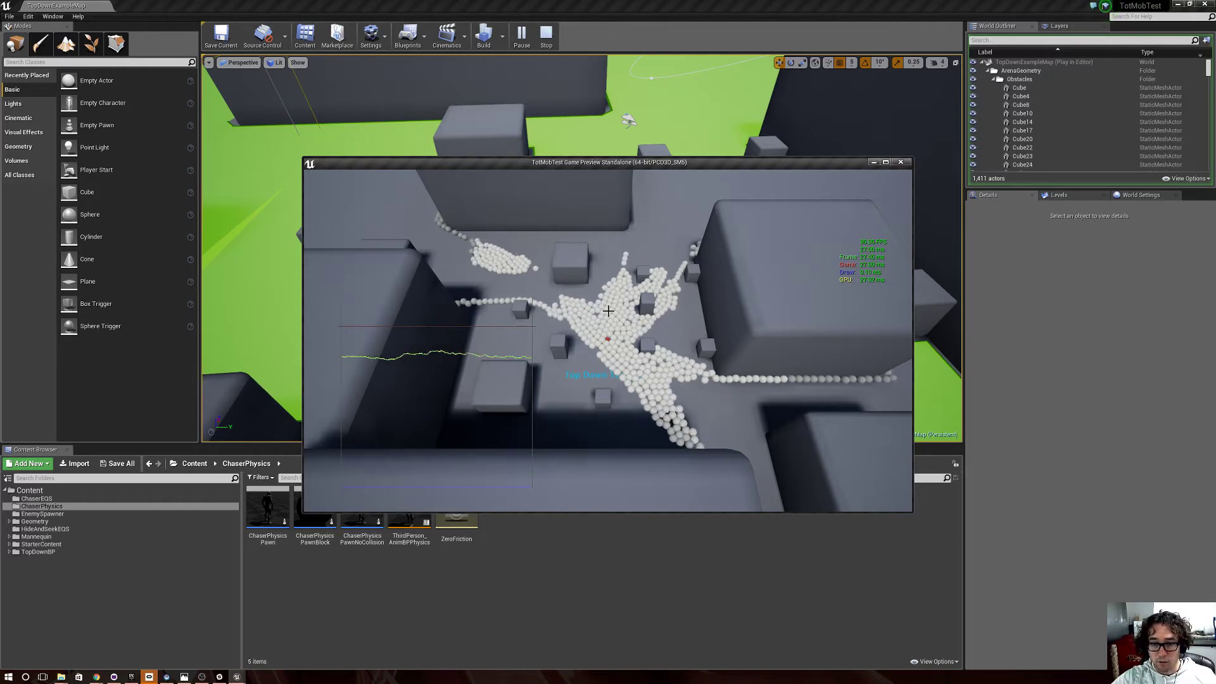
{"action": "scroll", "coordinate": [608, 310], "scroll_direction": "down", "scroll_amount": 5}
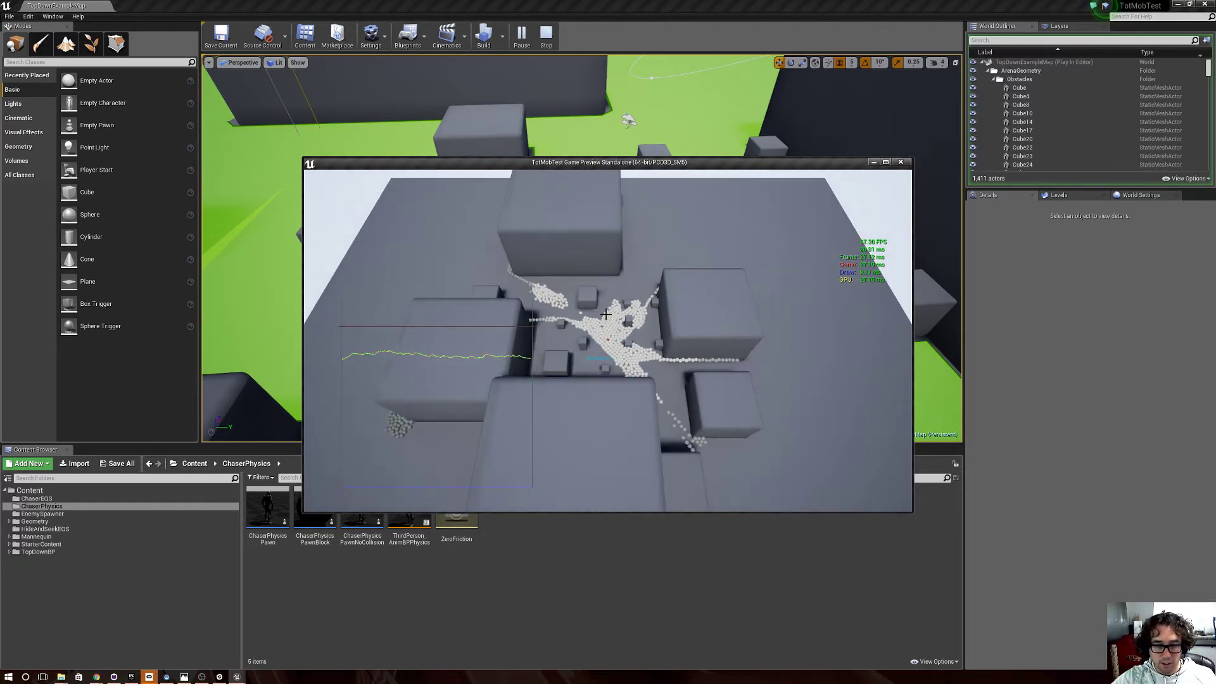
{"action": "key", "text": "Escape"}
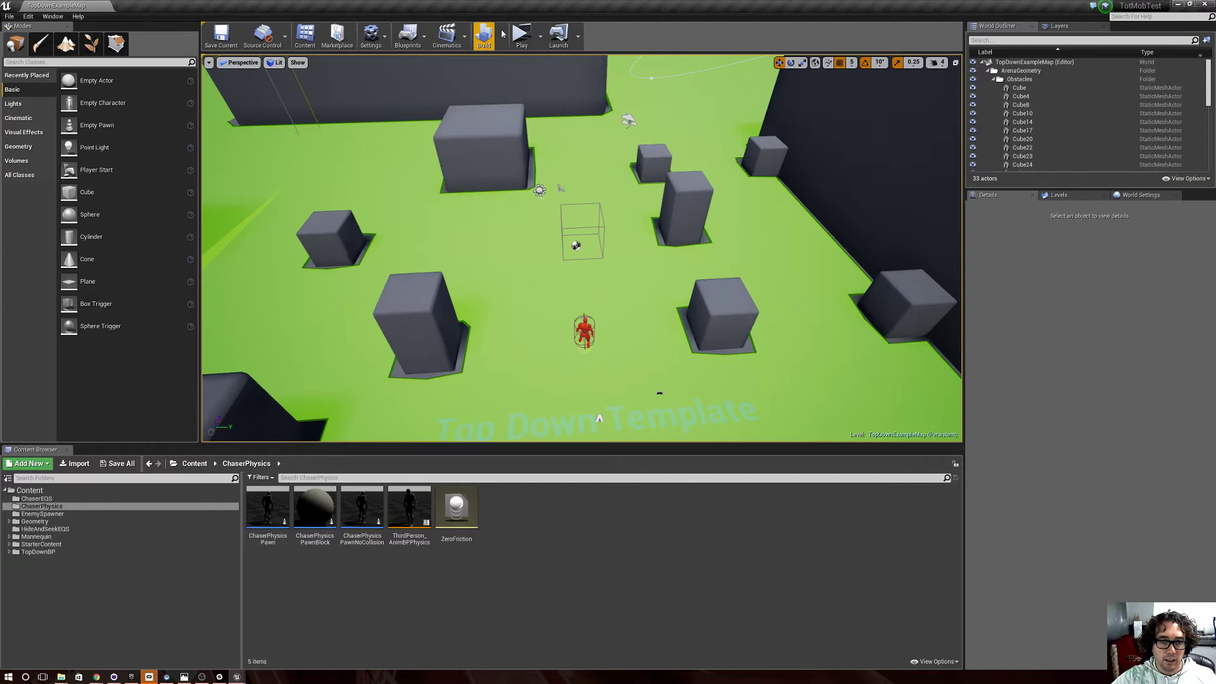
{"action": "left_click", "coordinate": [521, 35]}
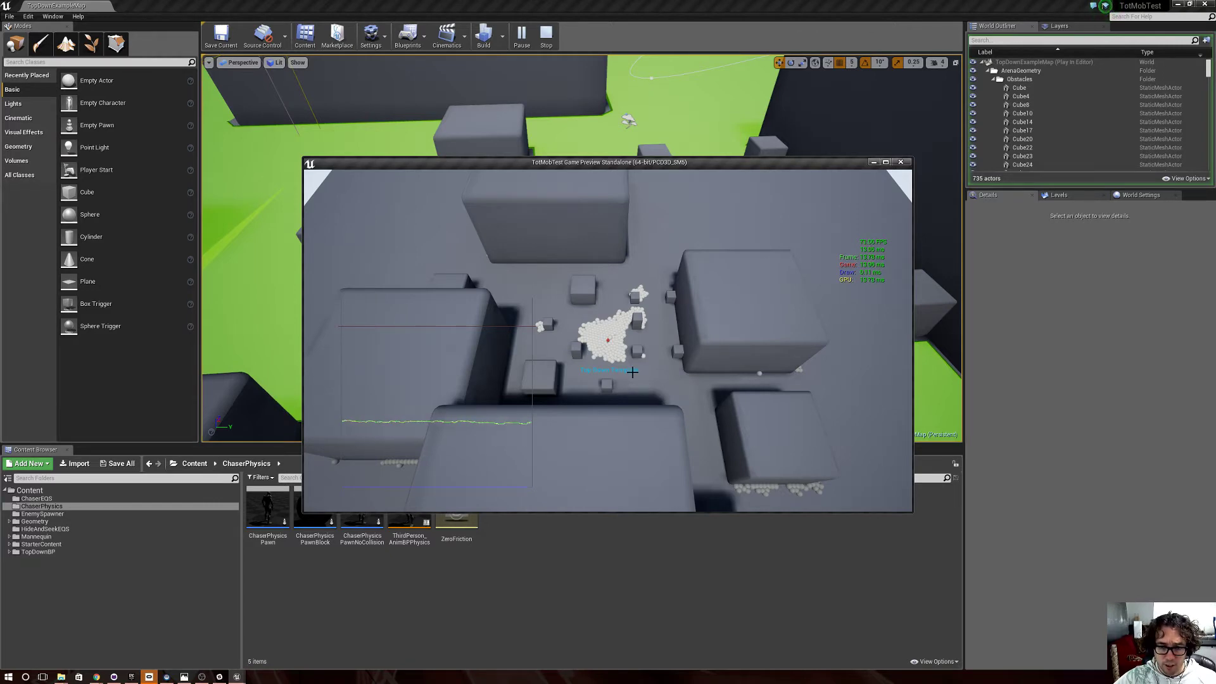
{"action": "key", "text": "Escape"}
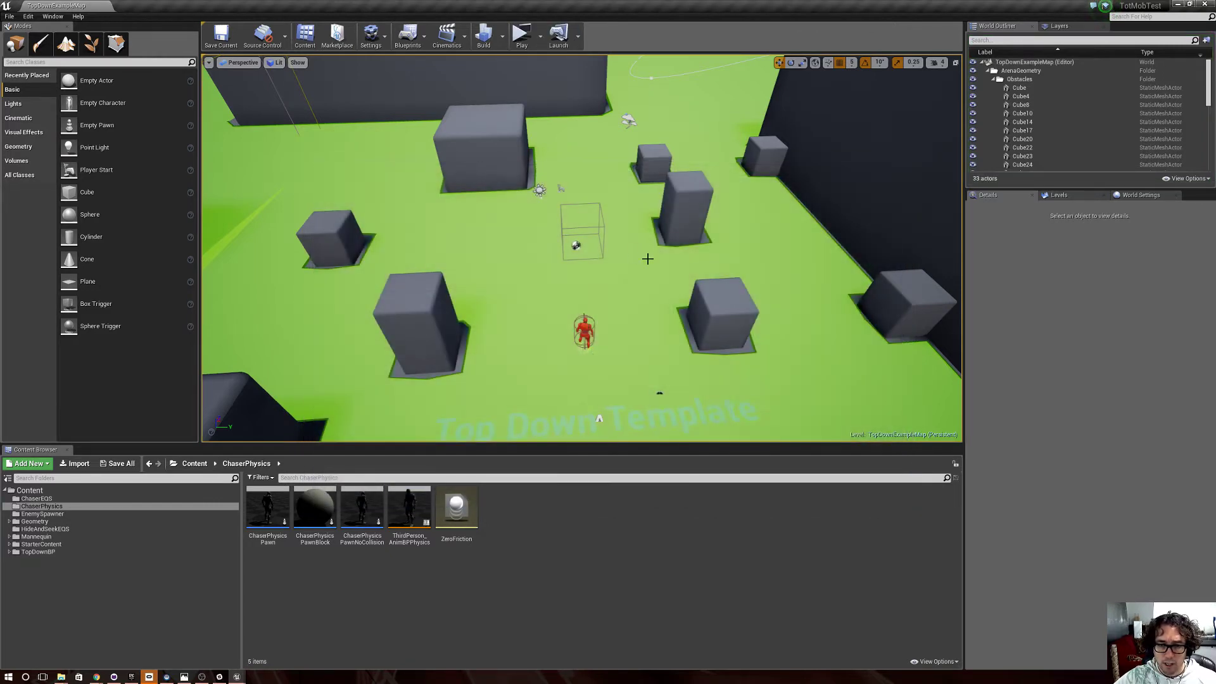
Alt+Tab to the Mass Mob Testing sheet showing FPS and MS for six 700-enemy setups.
{"action": "key", "text": "alt+Tab"}
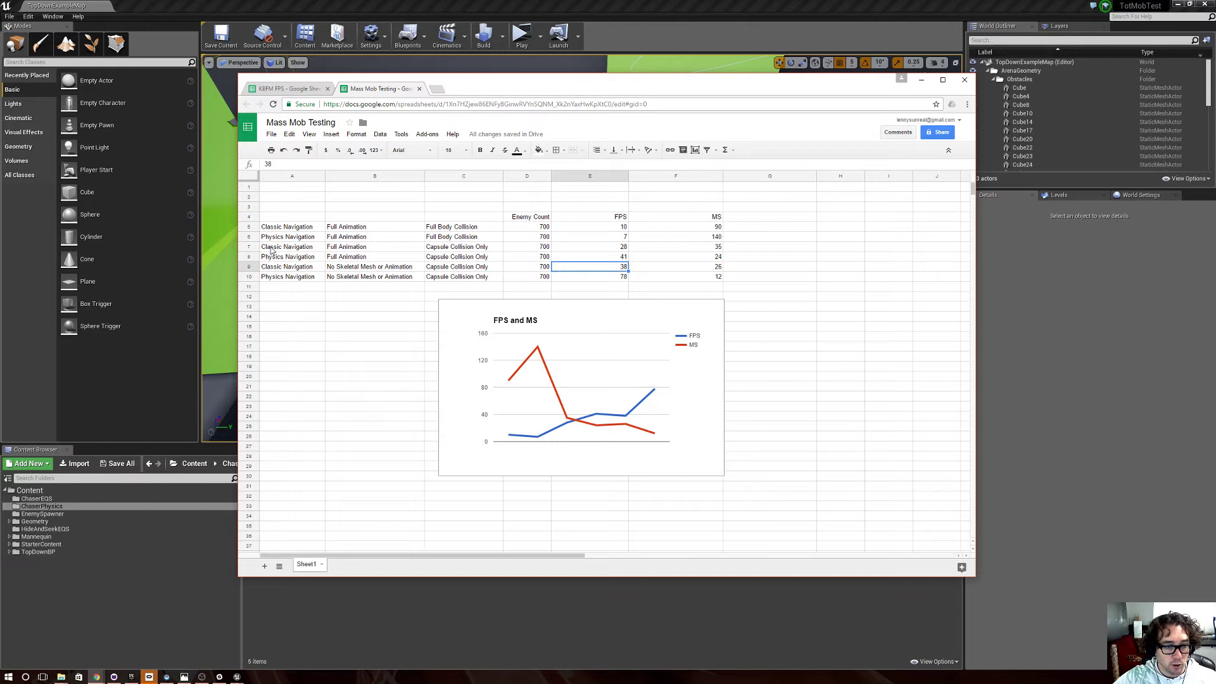
Check row 8's Physics Navigation, Full Animation and Capsule Collision Only entries, then move the sheet aside and restore the editor.
{"action": "left_click", "coordinate": [293, 258]}
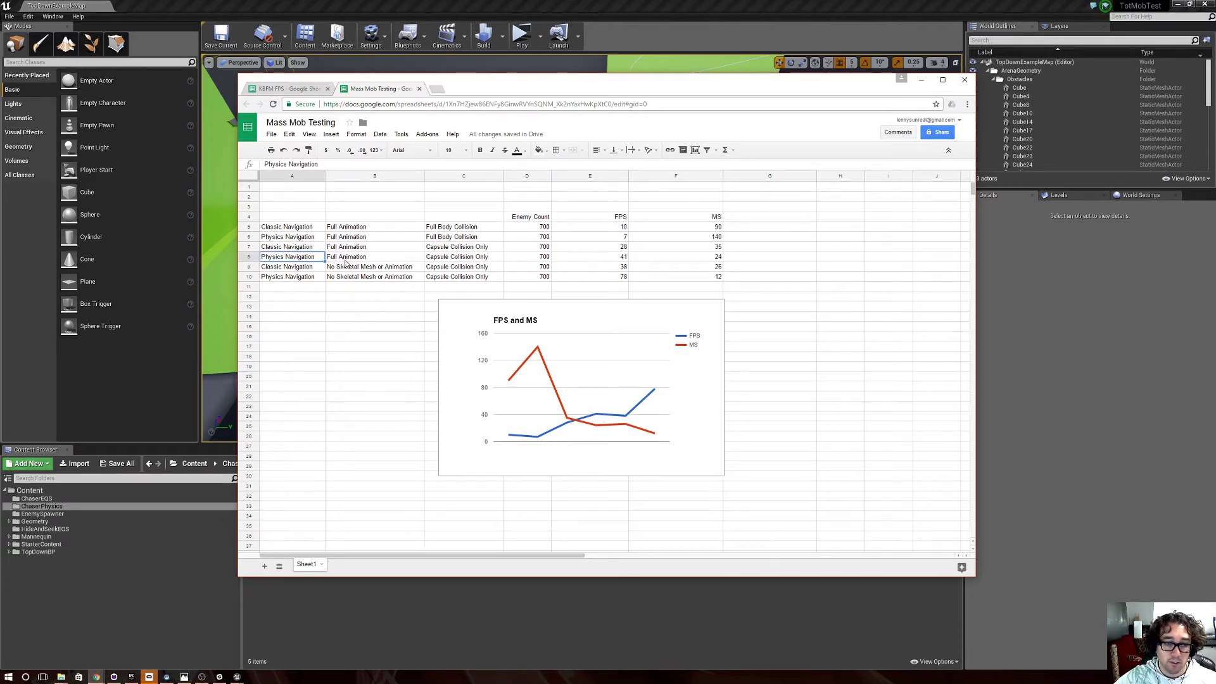
{"action": "left_click", "coordinate": [373, 260]}
{"action": "left_click", "coordinate": [459, 259]}
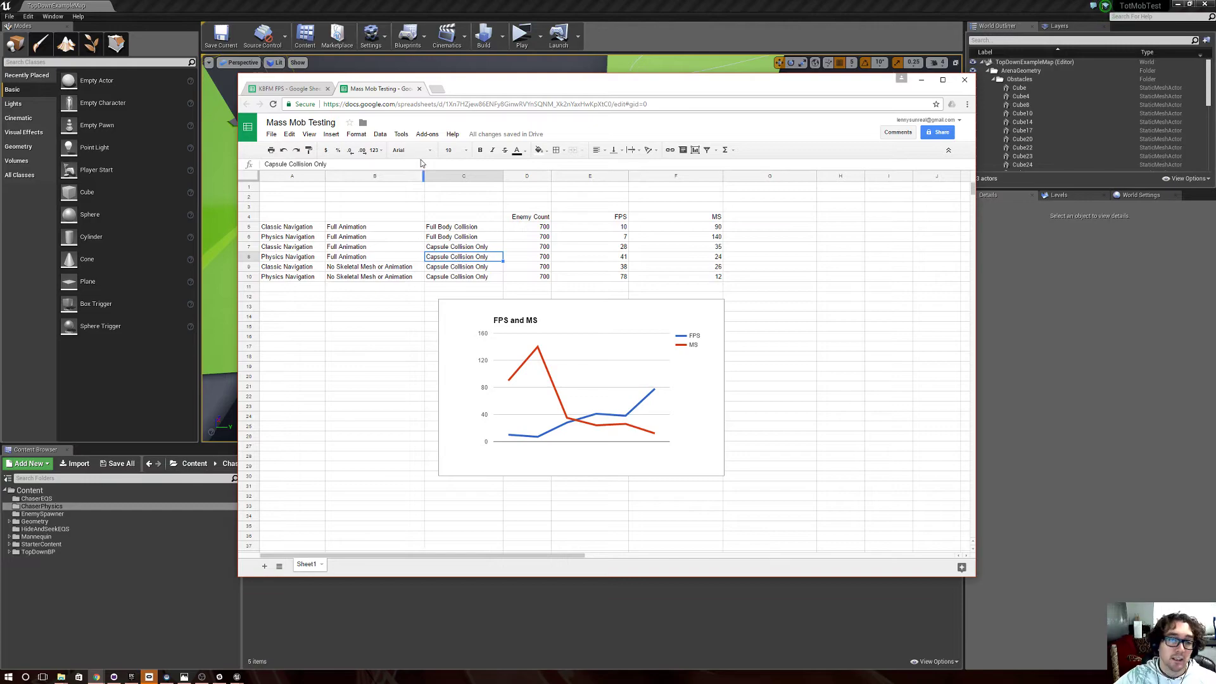
{"action": "left_click_drag", "start_coordinate": [394, 89], "coordinate": [1203, 134]}
{"action": "key", "text": "super+Down"}
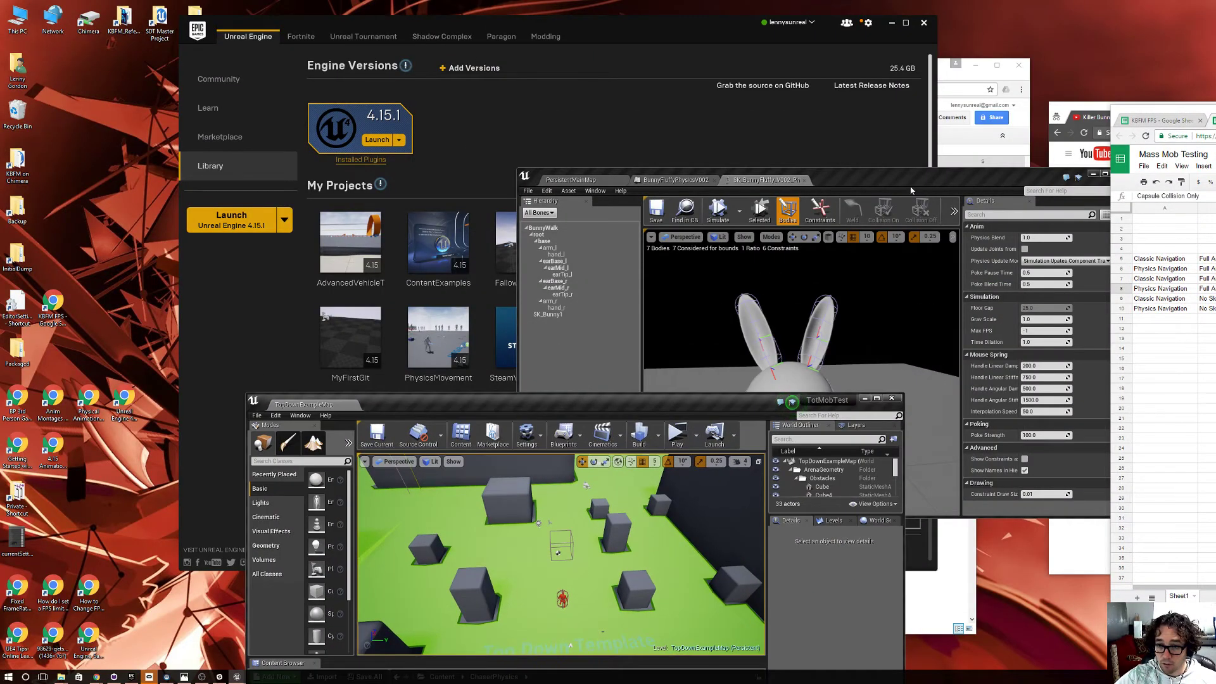
Maximize the bunny physics asset editor and select the bunny's base body.
{"action": "double_click", "coordinate": [911, 190]}
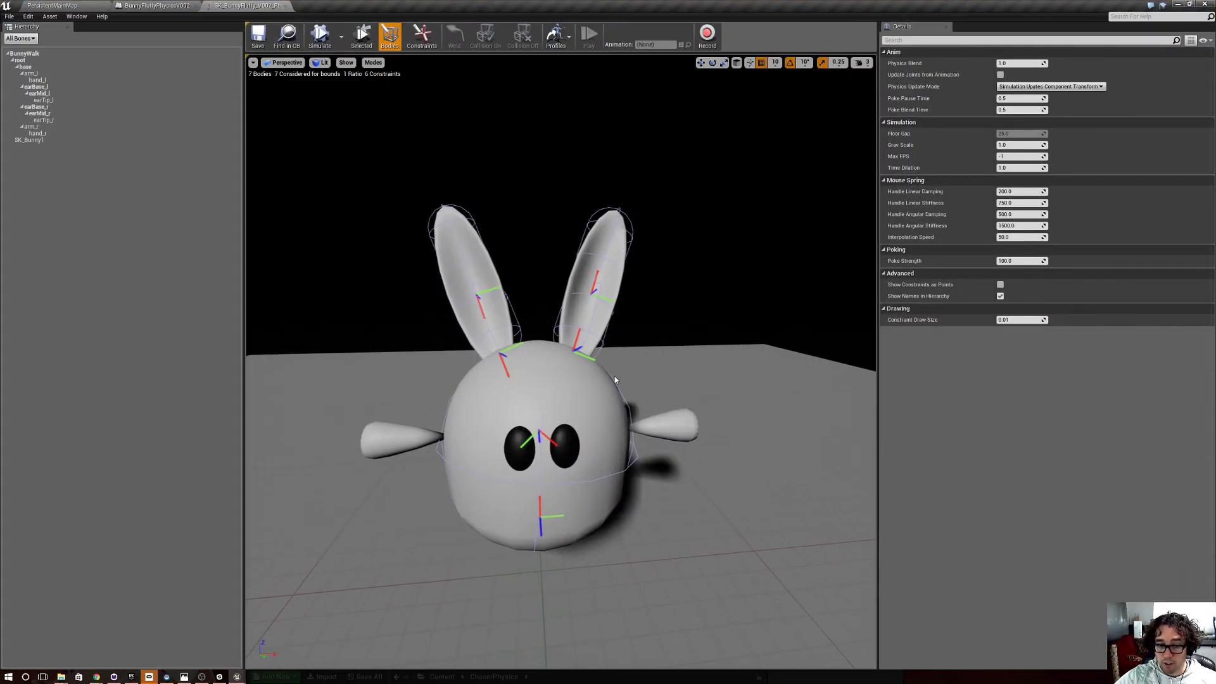
{"action": "left_click_drag", "start_coordinate": [614, 379], "coordinate": [589, 396]}
{"action": "left_click", "coordinate": [96, 676]}
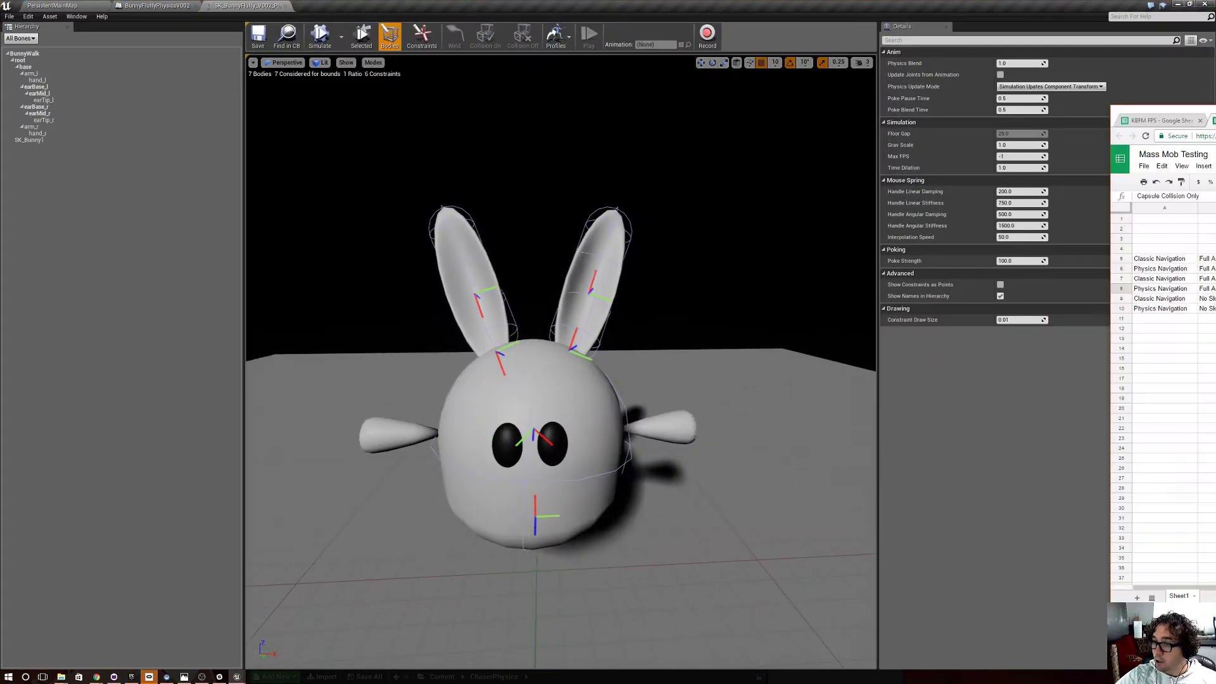
{"action": "left_click", "coordinate": [96, 676]}
{"action": "left_click", "coordinate": [611, 389]}
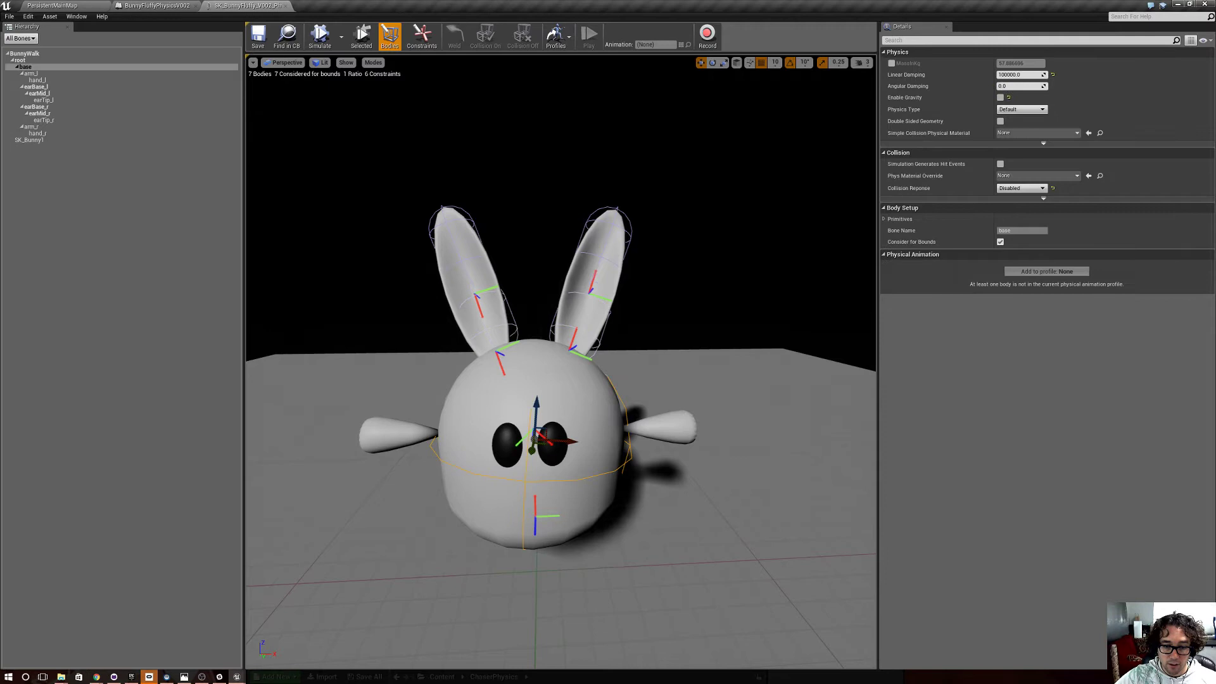
Select the arm_l through hand_r and ear bodies, then simulate so the ears droop.
{"action": "left_click_drag", "start_coordinate": [655, 390], "coordinate": [656, 364]}
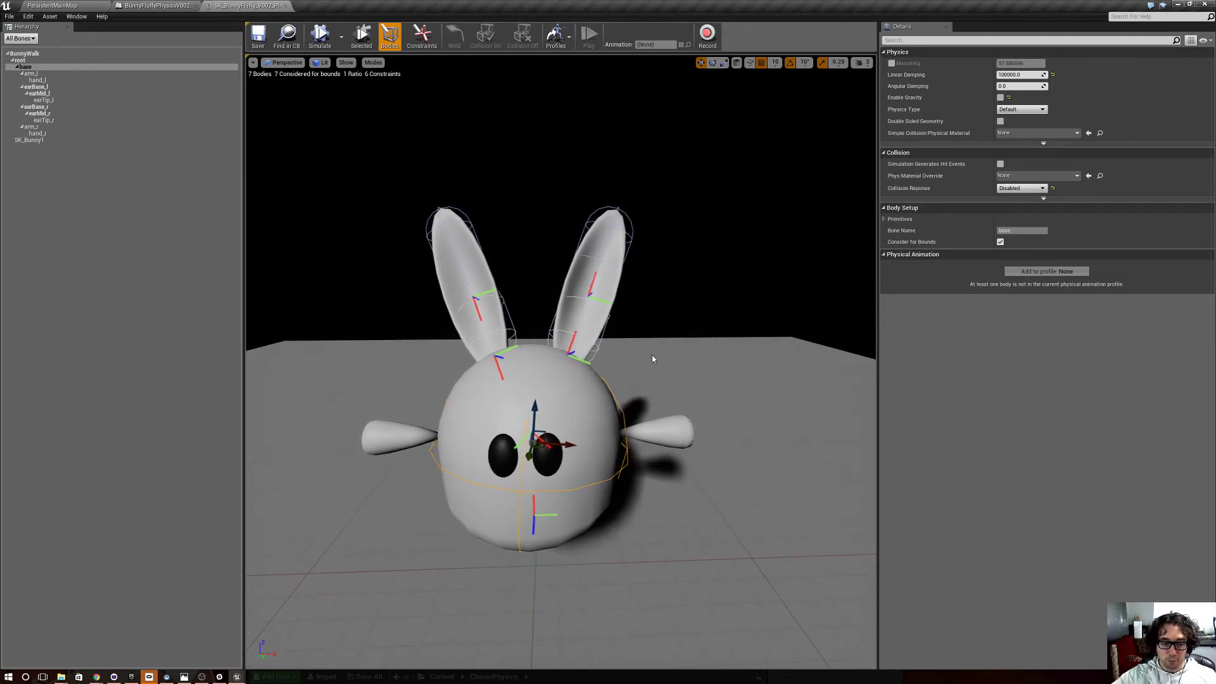
{"action": "left_click_drag", "start_coordinate": [670, 327], "coordinate": [672, 336]}
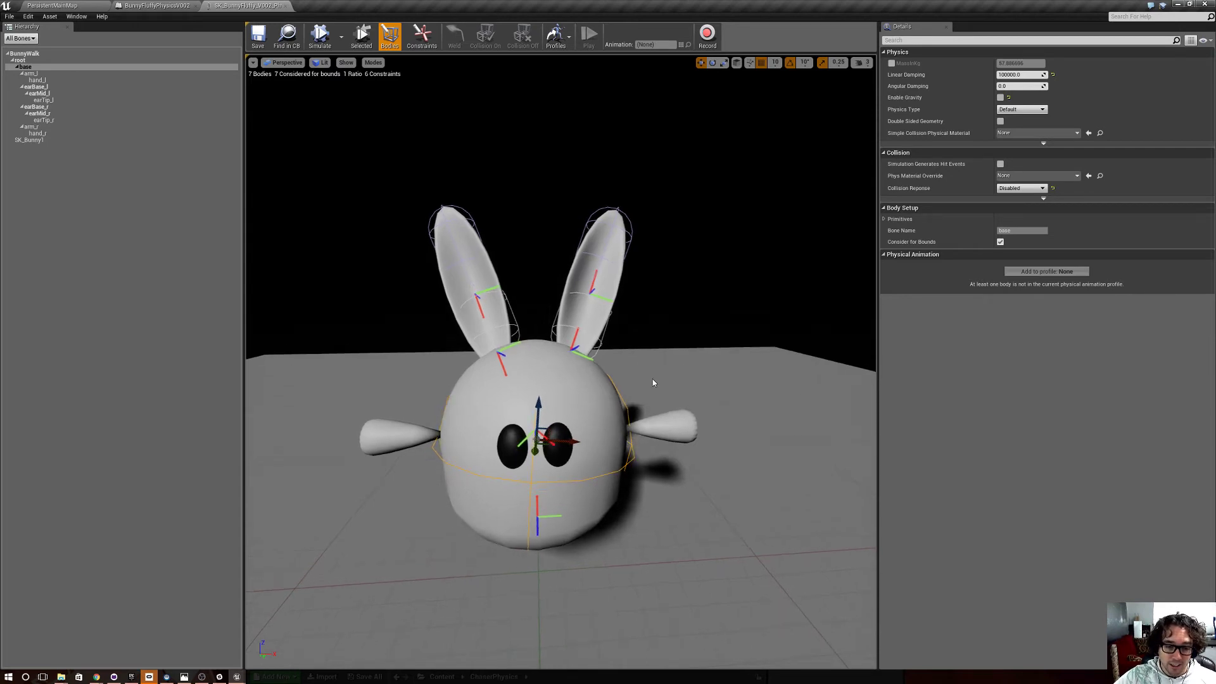
{"action": "left_click_drag", "start_coordinate": [653, 380], "coordinate": [638, 365]}
{"action": "left_click", "coordinate": [58, 80]}
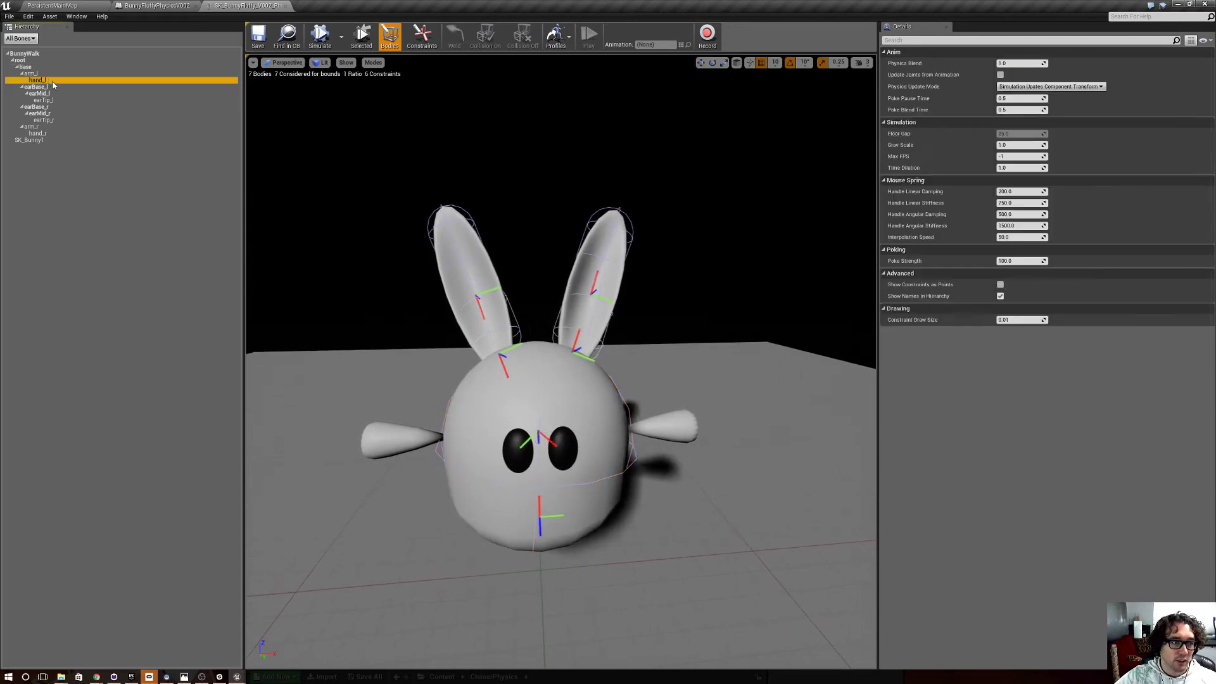
{"action": "left_click", "coordinate": [57, 74]}
{"action": "left_click", "coordinate": [60, 133], "text": "shift"}
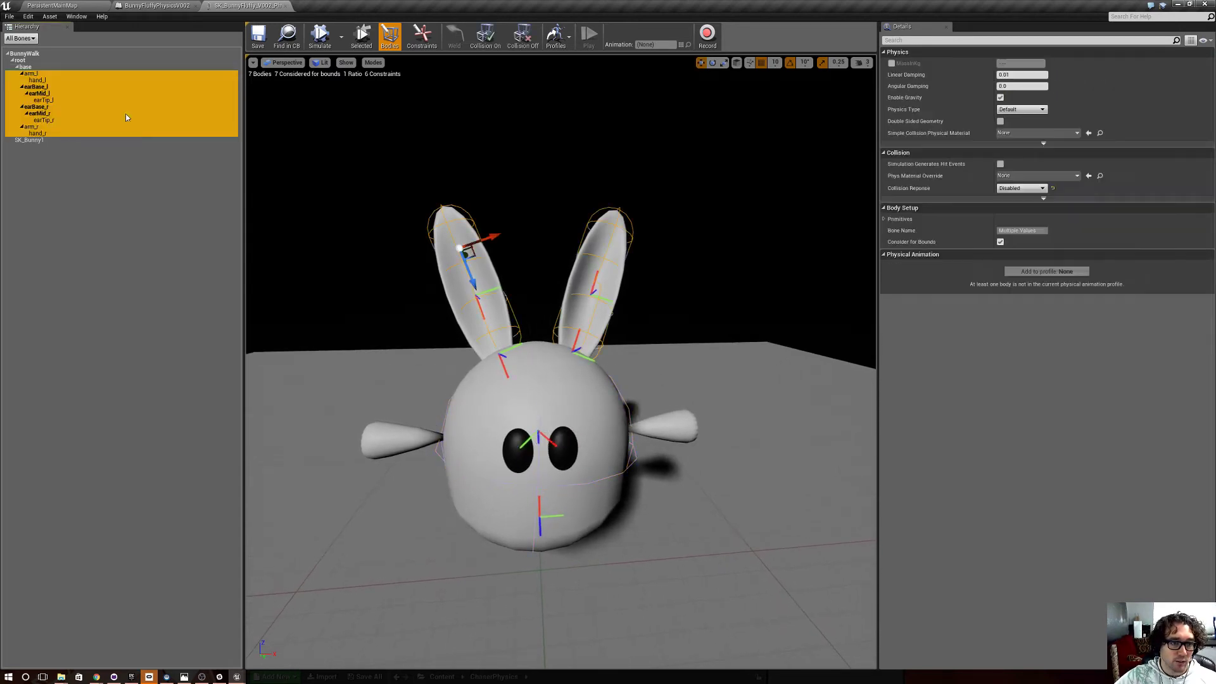
{"action": "left_click", "coordinate": [312, 50]}
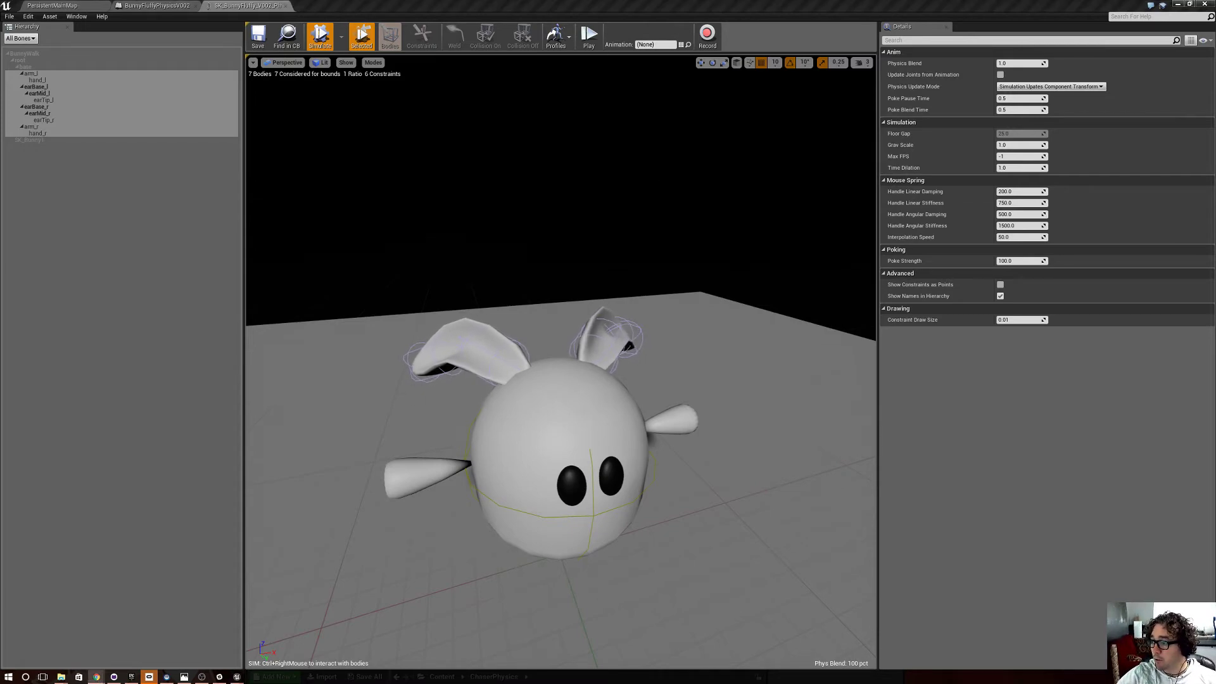
{"action": "left_click", "coordinate": [96, 677]}
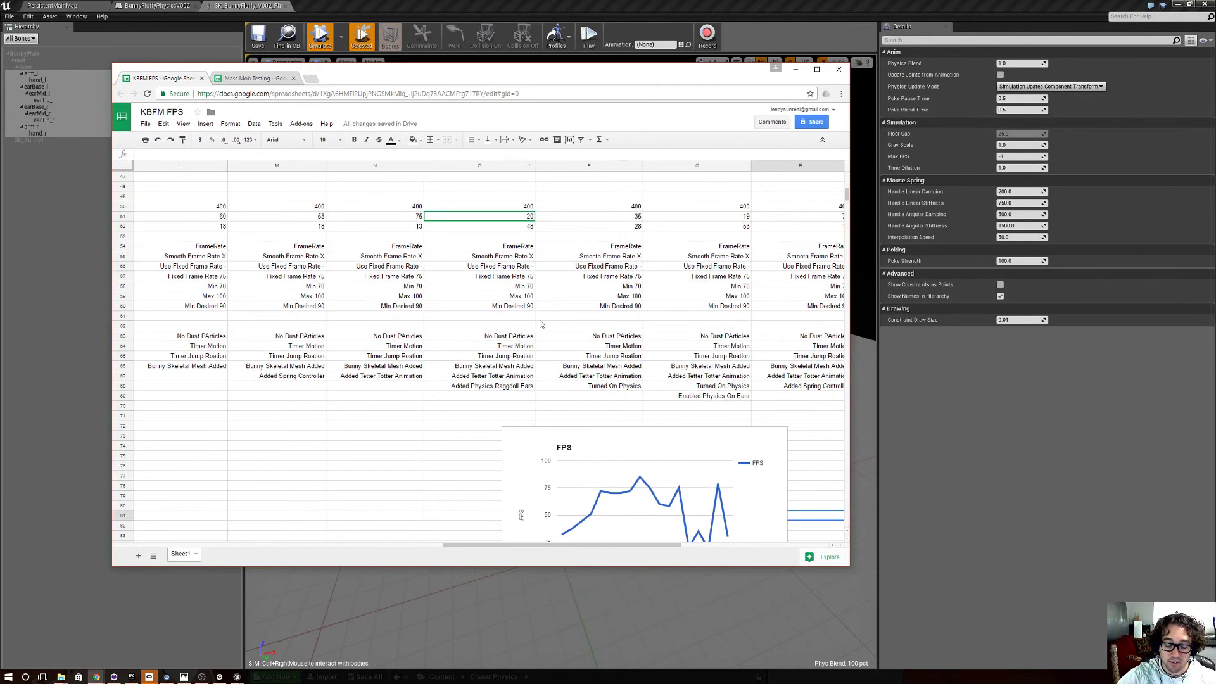
{"action": "scroll", "coordinate": [598, 528], "scroll_direction": "down", "scroll_amount": 1}
{"action": "left_click_drag", "start_coordinate": [588, 545], "coordinate": [652, 544]}
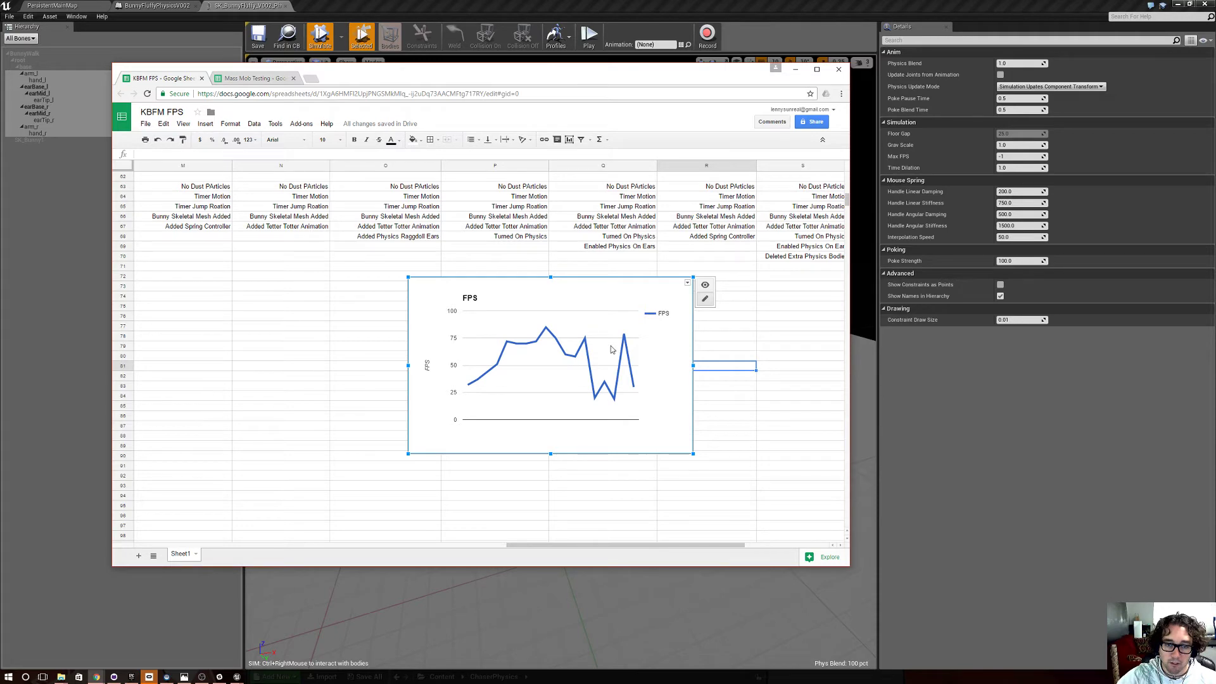
{"action": "scroll", "coordinate": [661, 229], "scroll_direction": "down", "scroll_amount": 1}
{"action": "scroll", "coordinate": [661, 230], "scroll_direction": "up", "scroll_amount": 5}
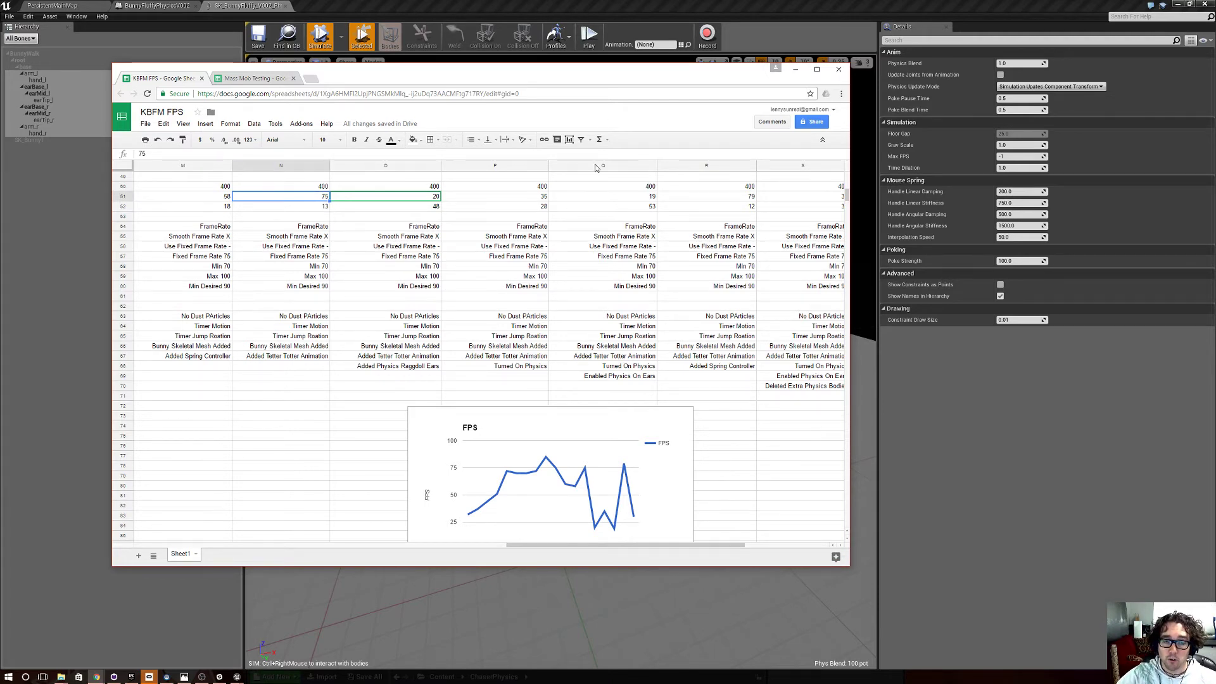
{"action": "left_click_drag", "start_coordinate": [604, 75], "coordinate": [1215, 146]}
Tug a bunny ear, stop the simulation, view the earMid_l constraint, then switch to the KBFM FPS sheet.
{"action": "left_click", "coordinate": [665, 338]}
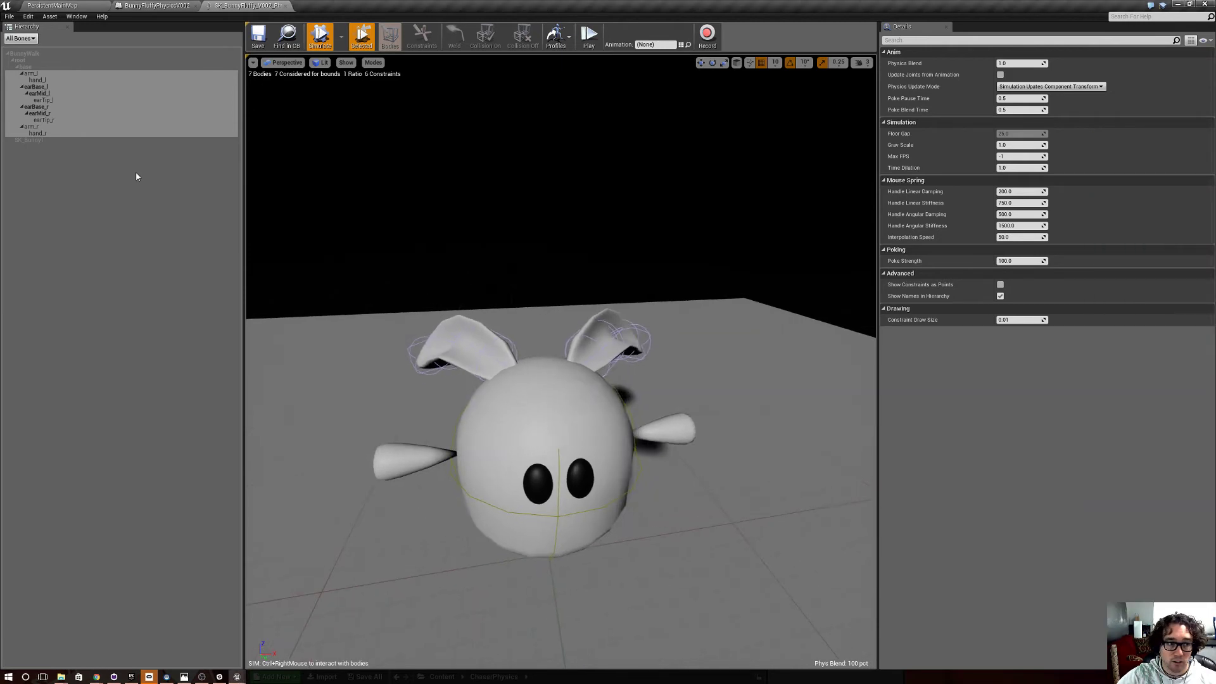
{"action": "right_click_drag", "start_coordinate": [626, 349], "coordinate": [647, 353], "text": "ctrl"}
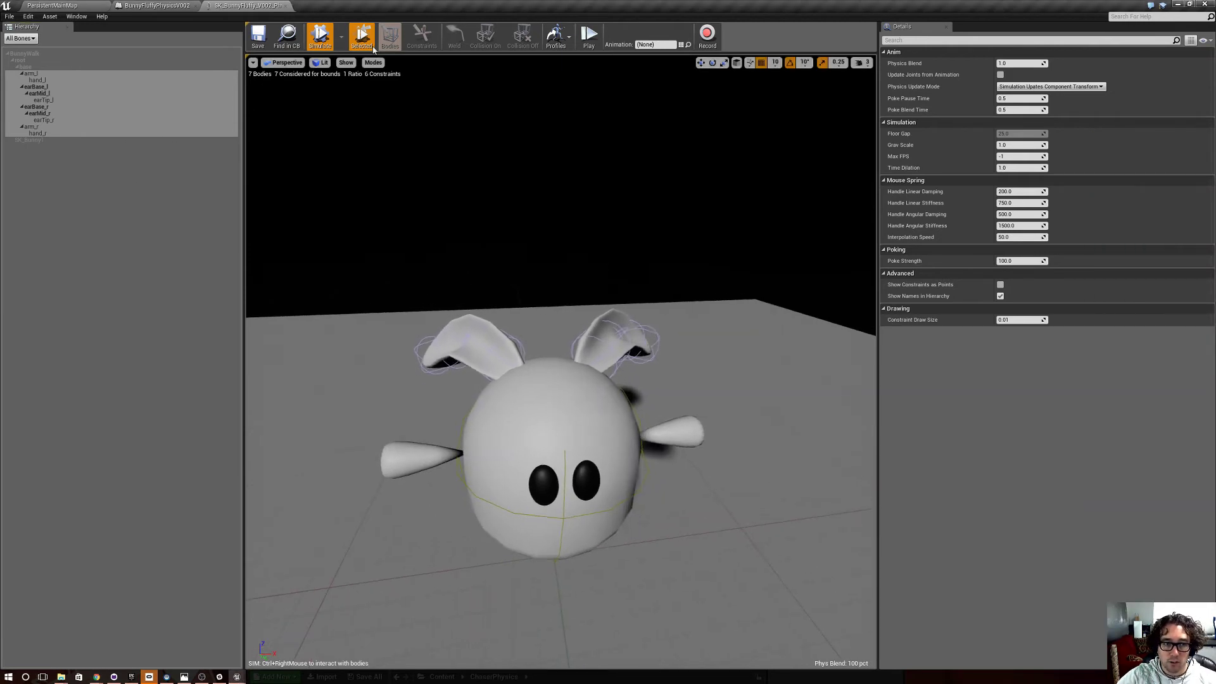
{"action": "left_click", "coordinate": [321, 36]}
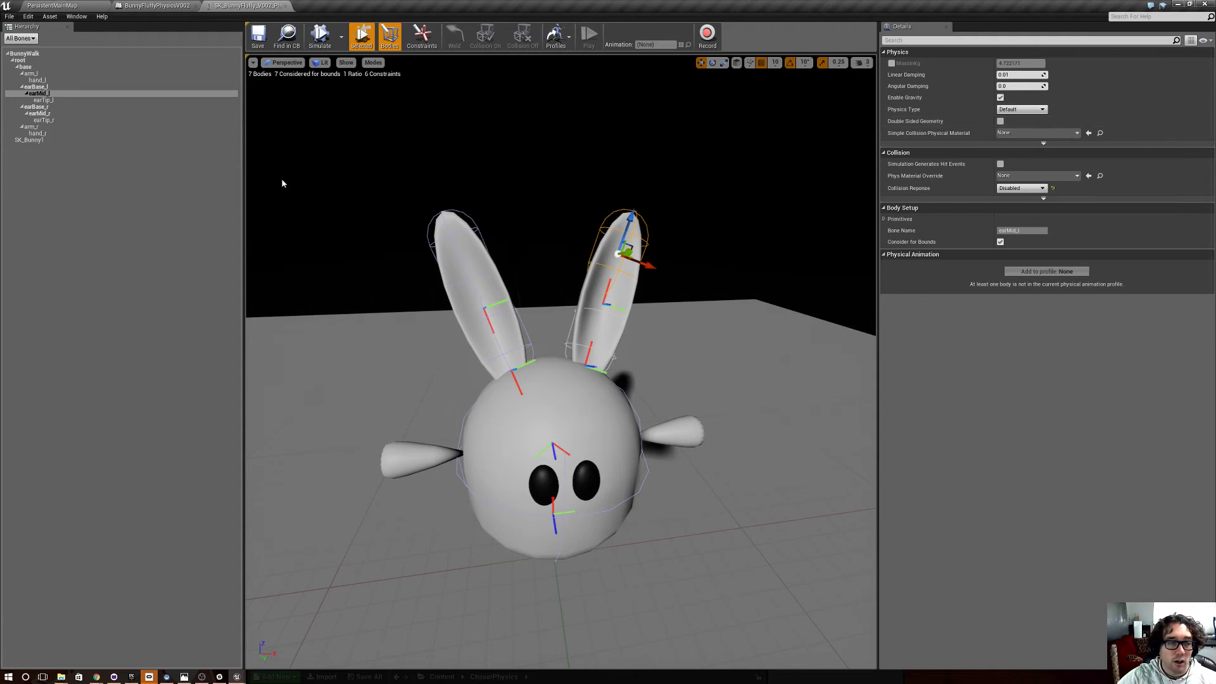
{"action": "left_click", "coordinate": [439, 42]}
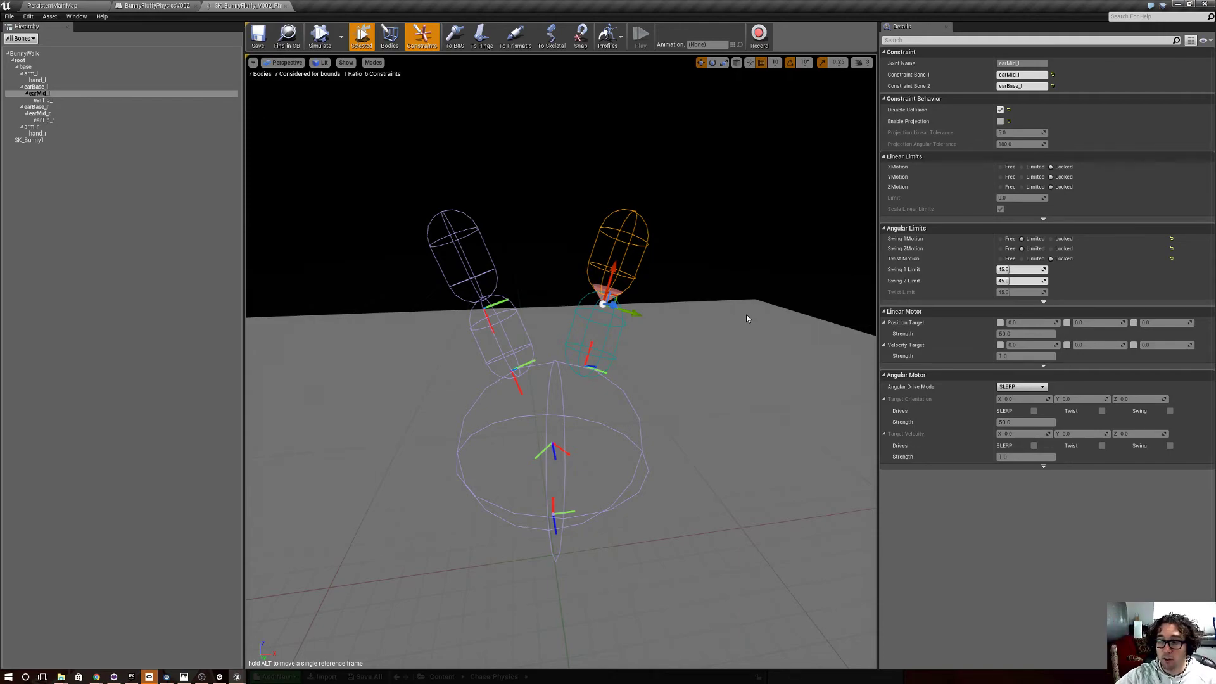
{"action": "key", "text": "alt+Tab"}
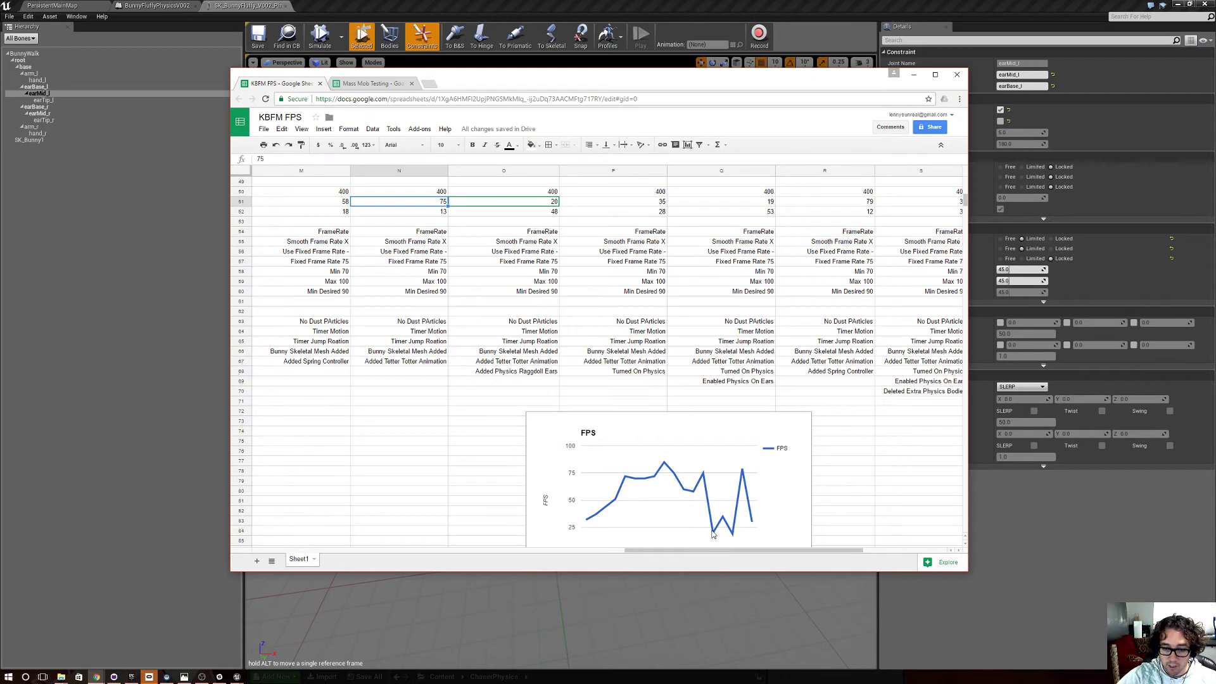
Scroll the KBFM FPS chart, move the sheet off-screen, and return to the PersistentMainMap level.
{"action": "scroll", "coordinate": [713, 532], "scroll_direction": "down", "scroll_amount": 2}
{"action": "scroll", "coordinate": [728, 494], "scroll_direction": "up", "scroll_amount": 3}
{"action": "scroll", "coordinate": [740, 469], "scroll_direction": "down", "scroll_amount": 2}
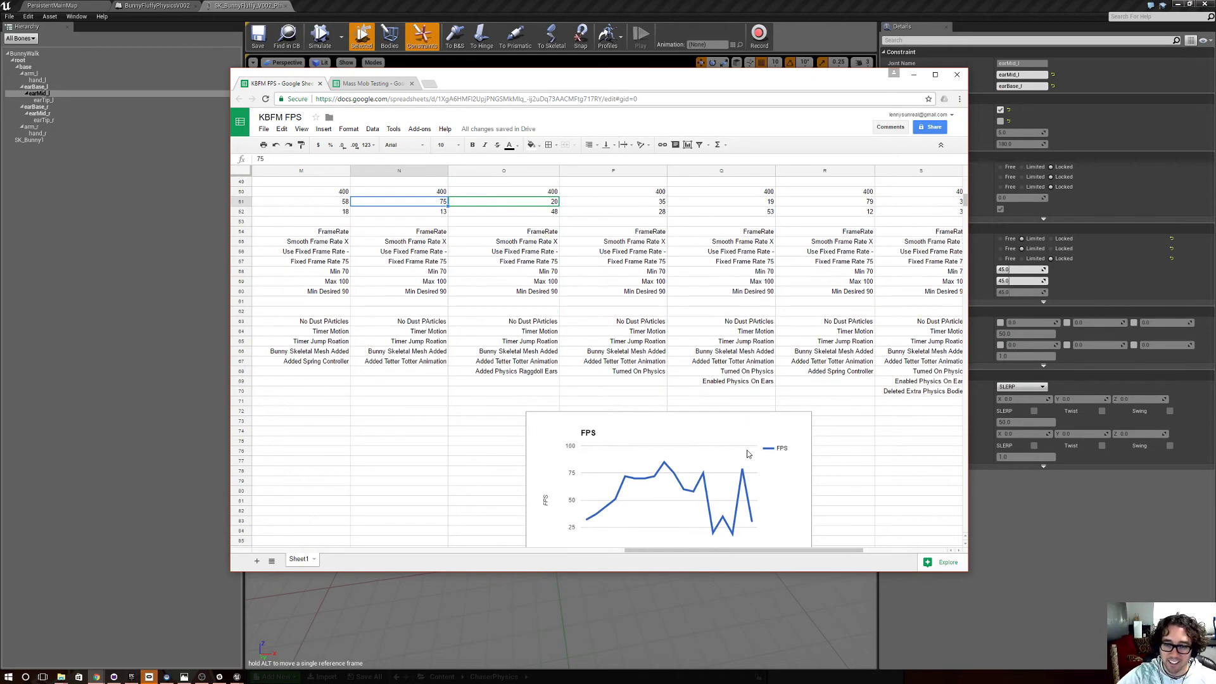
{"action": "left_click_drag", "start_coordinate": [665, 79], "coordinate": [1215, 79]}
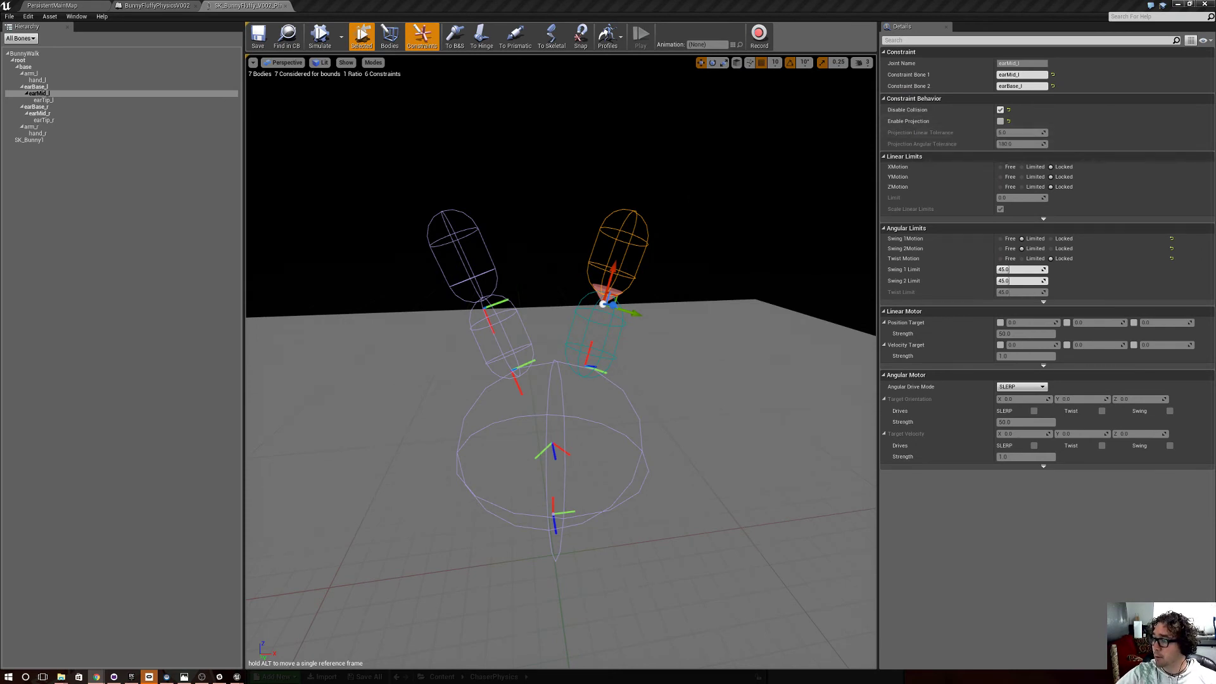
{"action": "left_click", "coordinate": [57, 5]}
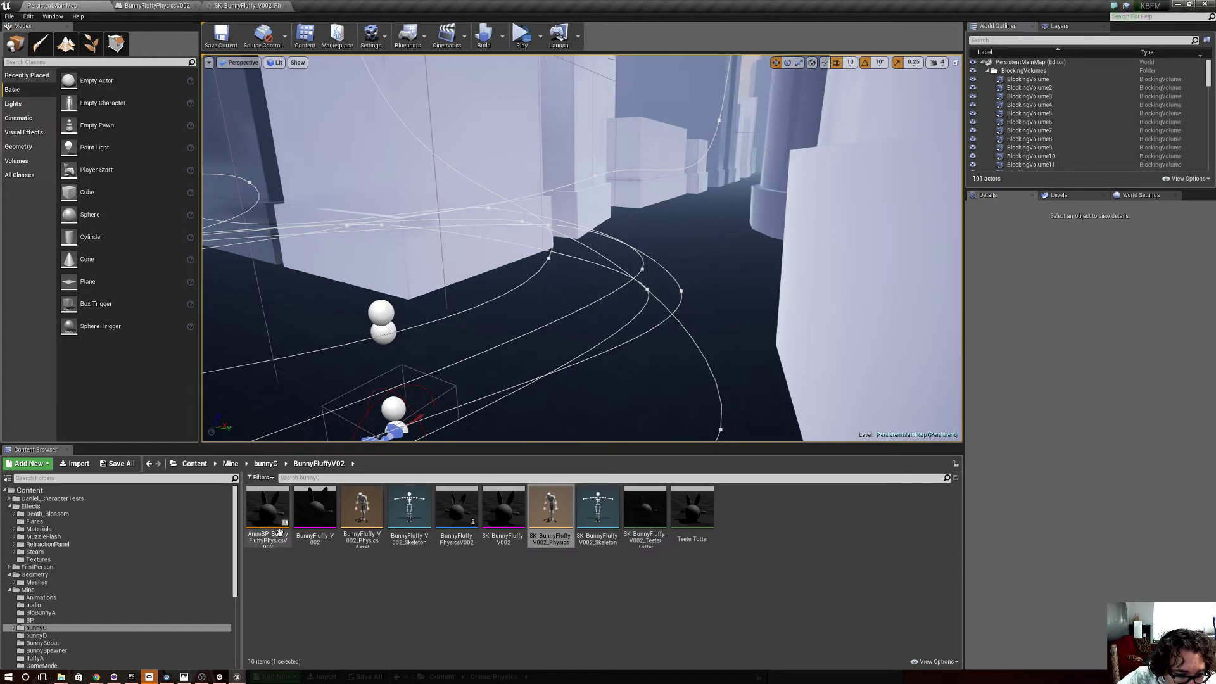
Open AnimBP_BunnyFluffyPhysicsV002, select the earMid_l spring controller node, and orbit the preview to view the bunny from behind.
{"action": "double_click", "coordinate": [280, 532]}
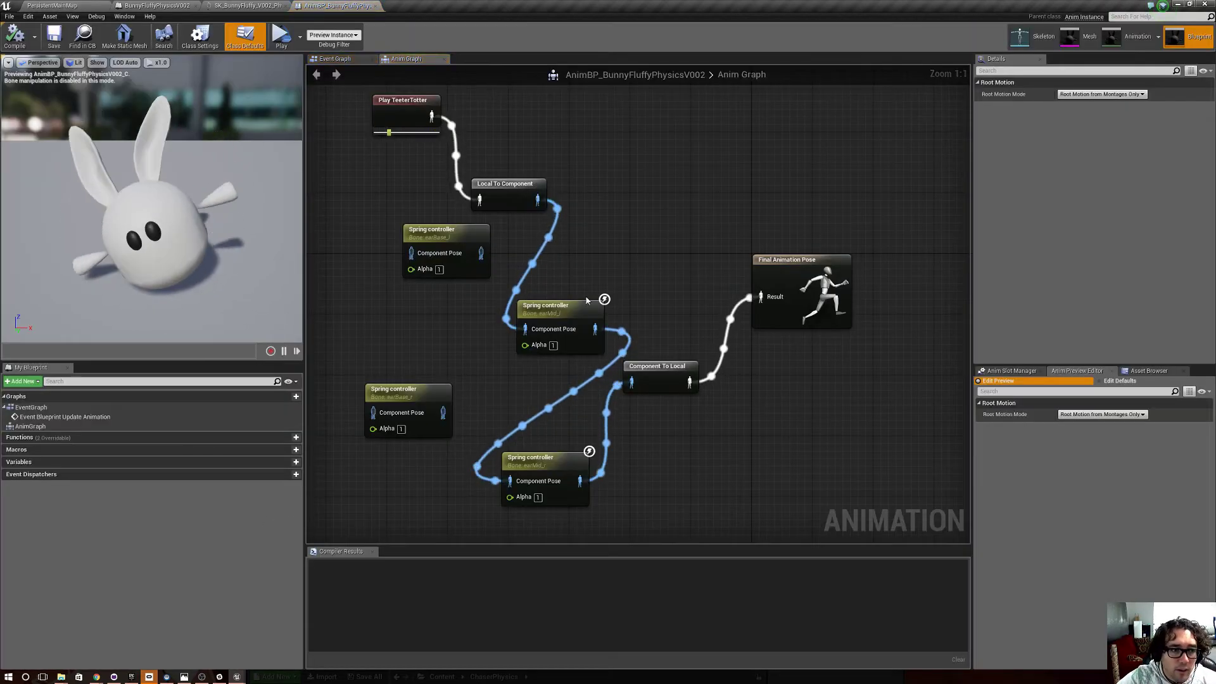
{"action": "left_click_drag", "start_coordinate": [557, 319], "coordinate": [557, 304]}
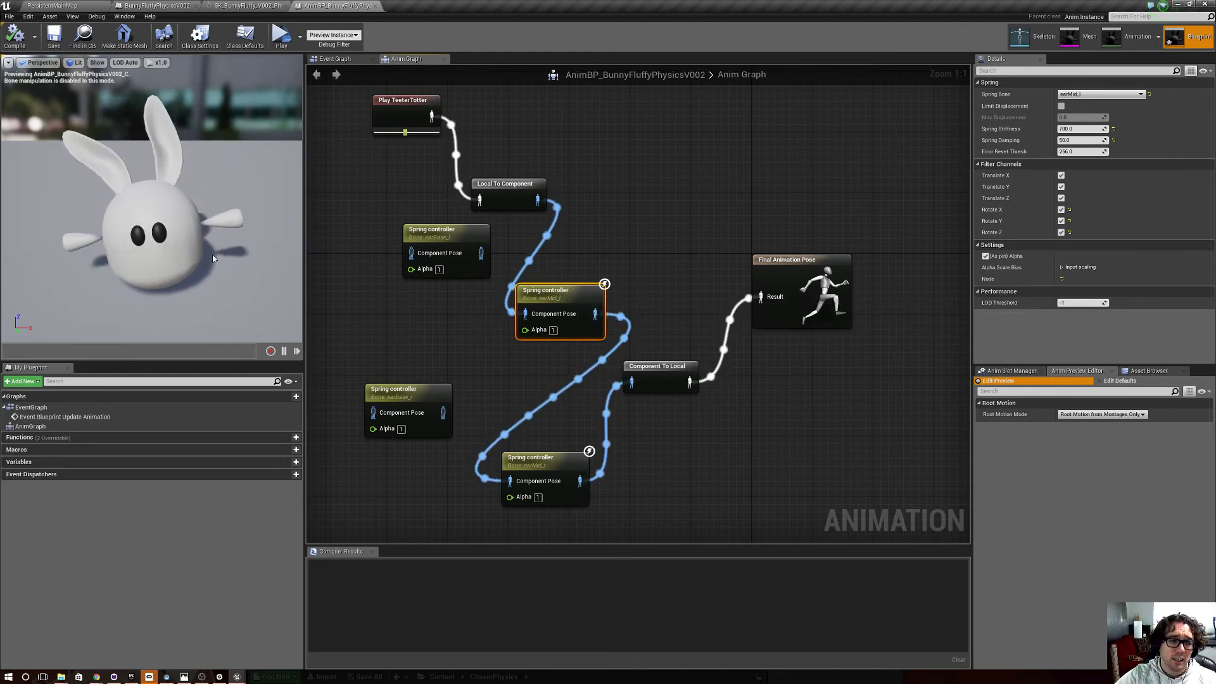
{"action": "left_click_drag", "start_coordinate": [213, 258], "coordinate": [141, 219]}
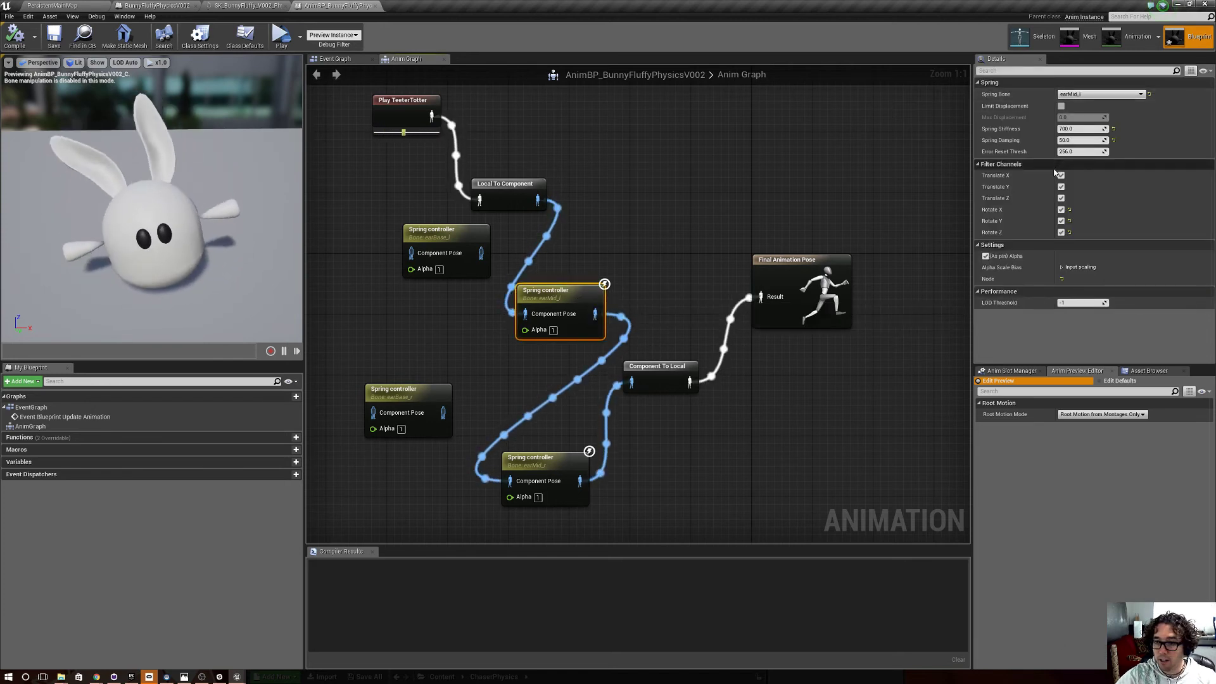
Turn off Translate Z on earMid_l and Translate X/Y/Z on earMid_r, then compile to preview.
{"action": "left_click", "coordinate": [1061, 198]}
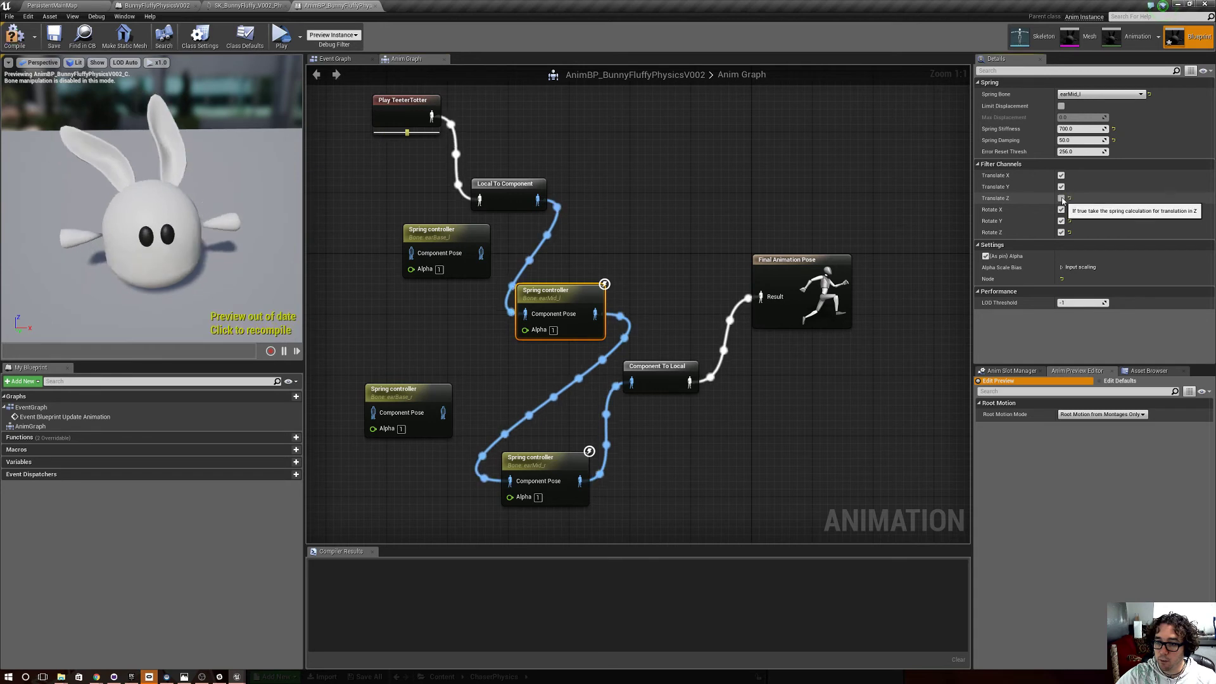
{"action": "left_click", "coordinate": [531, 458]}
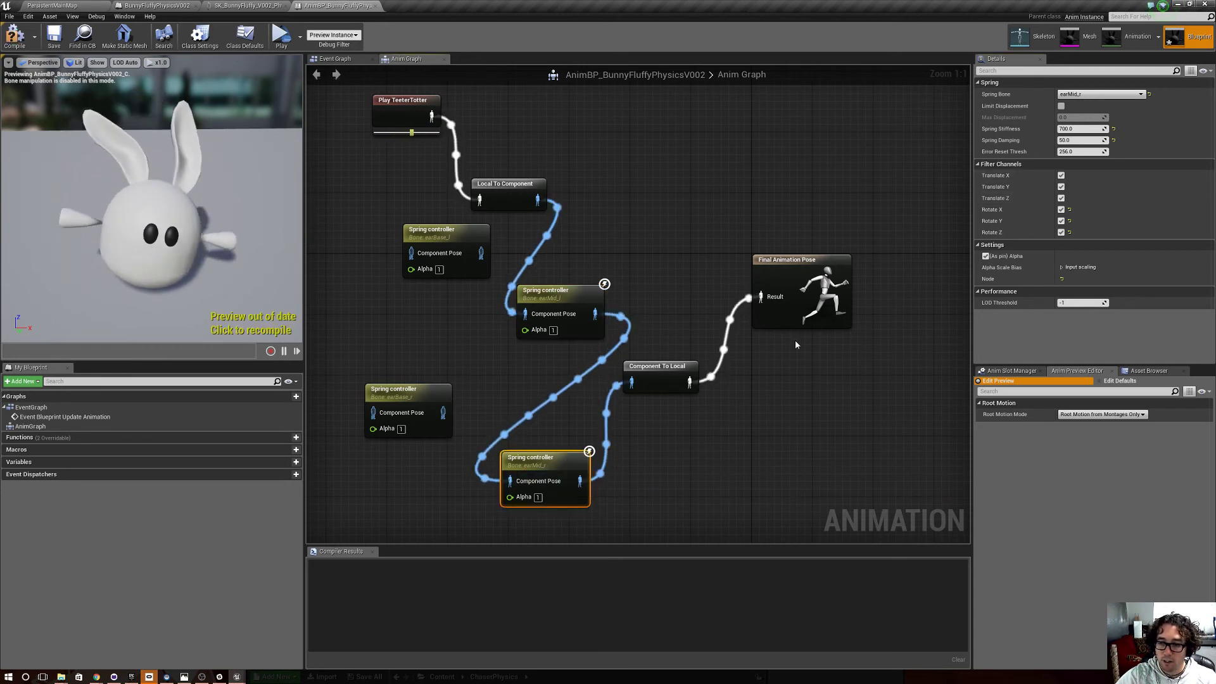
{"action": "left_click", "coordinate": [1061, 198]}
{"action": "left_click", "coordinate": [1061, 187]}
{"action": "left_click", "coordinate": [1061, 175]}
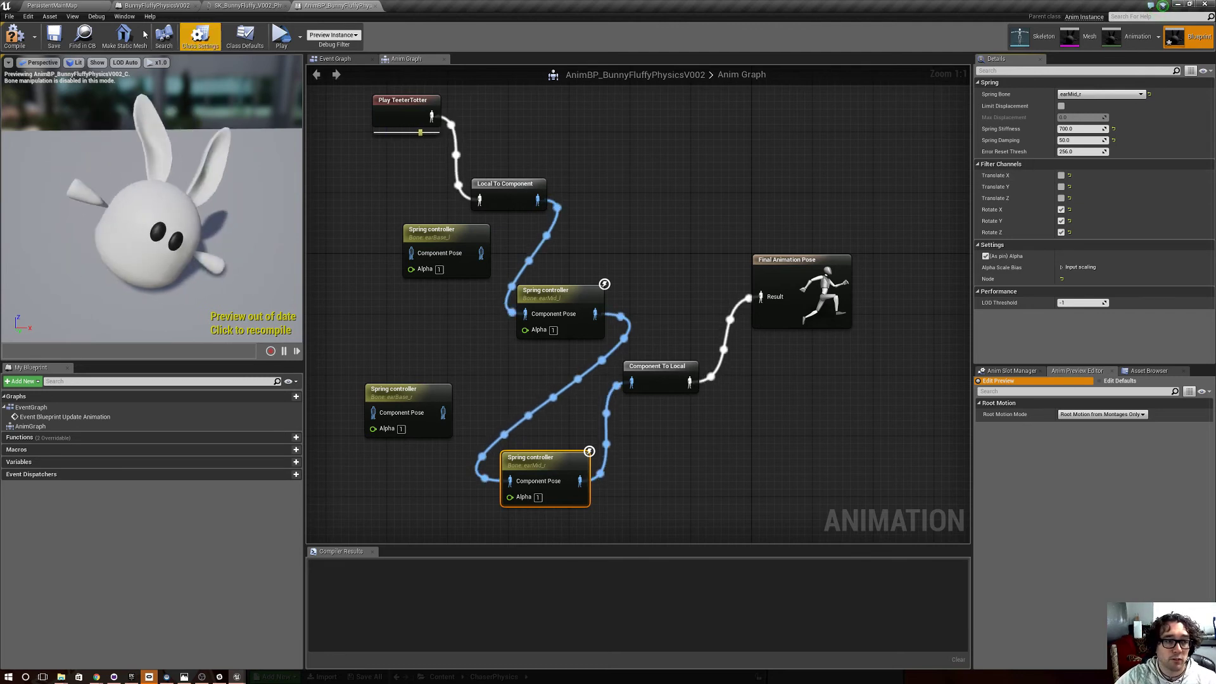
{"action": "left_click", "coordinate": [14, 35]}
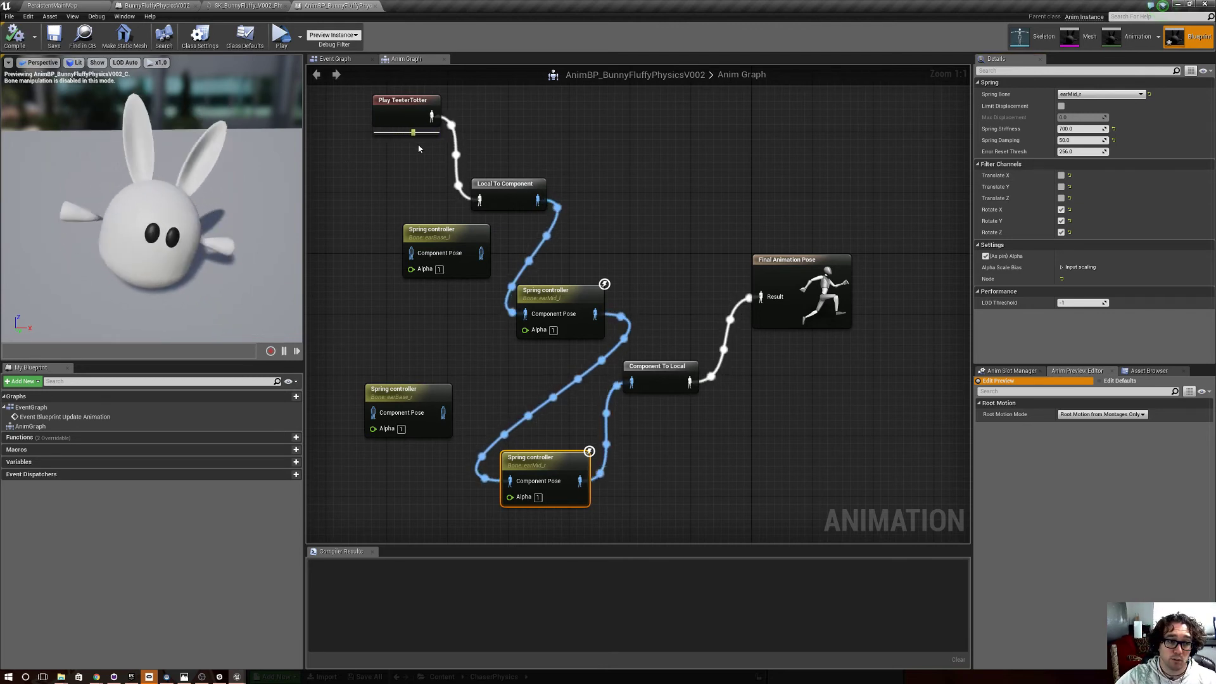
Re-enable Translate X/Y/Z on both earMid_r and earMid_l springs, then compile and save the blueprint.
{"action": "left_click", "coordinate": [1061, 197]}
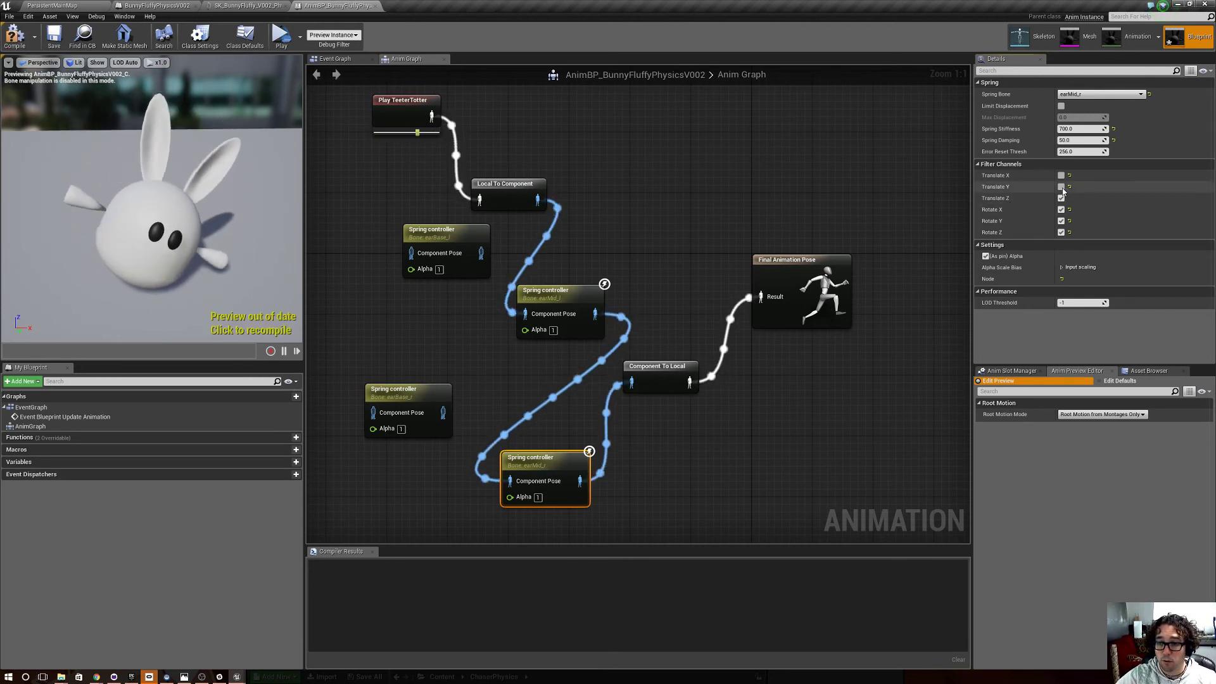
{"action": "left_click", "coordinate": [1061, 187]}
{"action": "left_click", "coordinate": [1061, 176]}
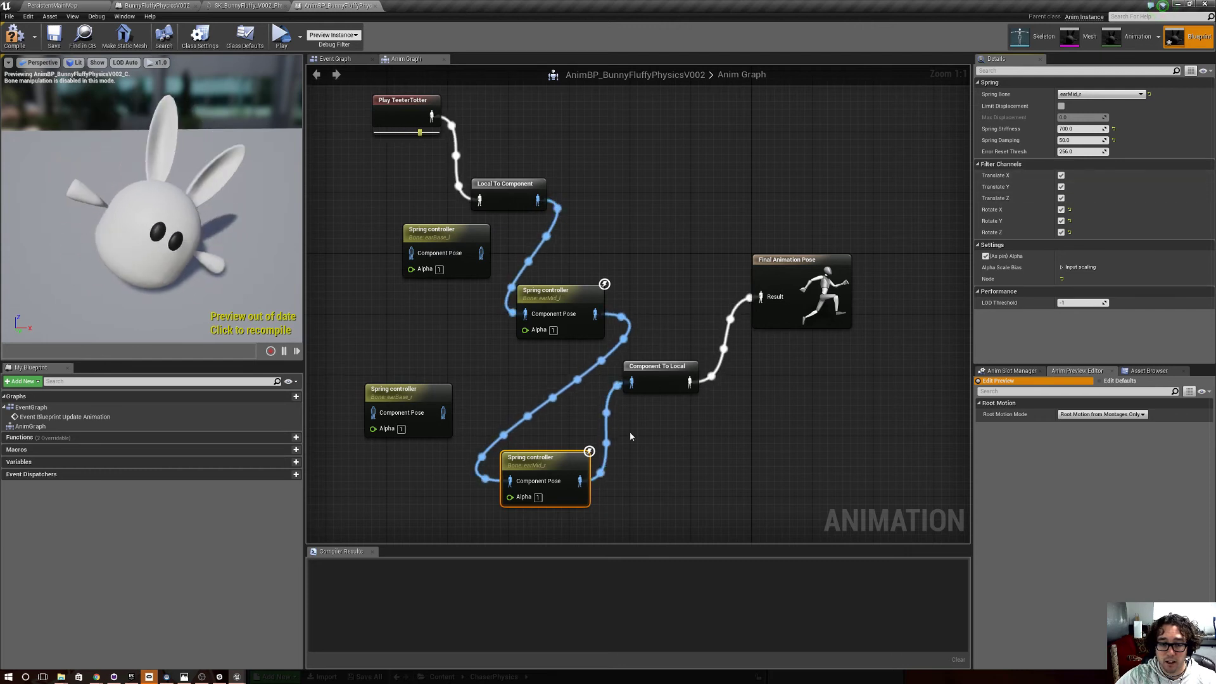
{"action": "left_click", "coordinate": [585, 299]}
{"action": "left_click", "coordinate": [1061, 198]}
{"action": "left_click", "coordinate": [1061, 187]}
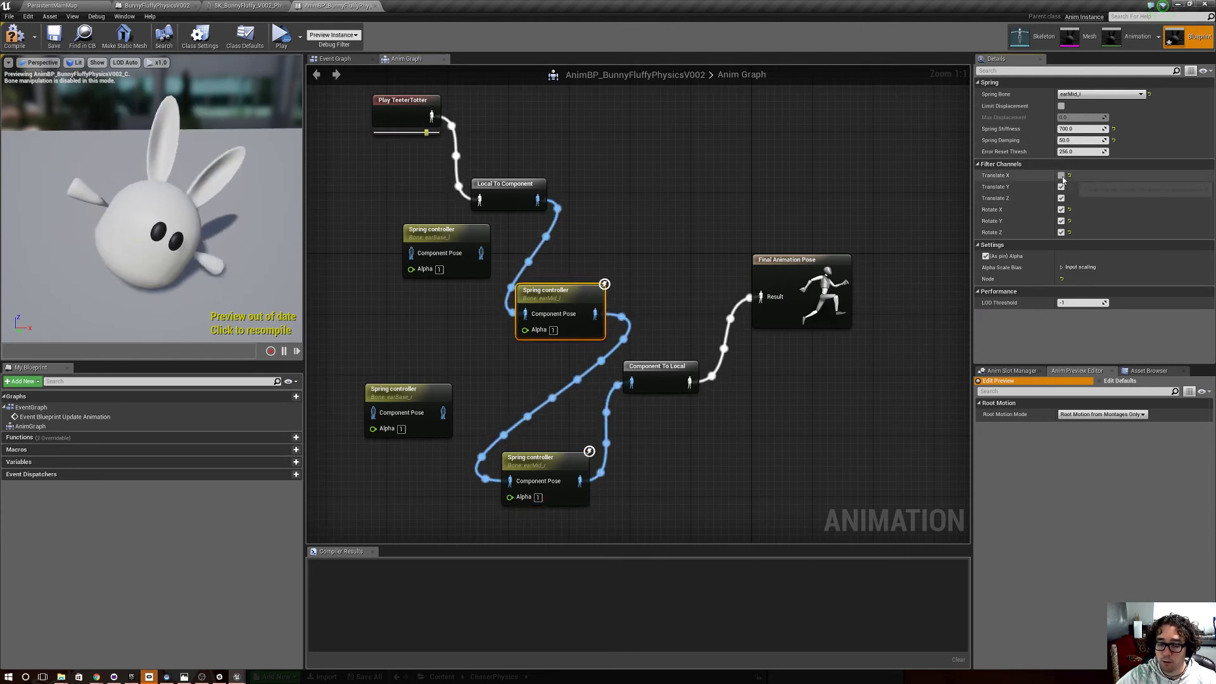
{"action": "left_click", "coordinate": [1061, 175]}
{"action": "left_click", "coordinate": [15, 36]}
{"action": "left_click", "coordinate": [54, 37]}
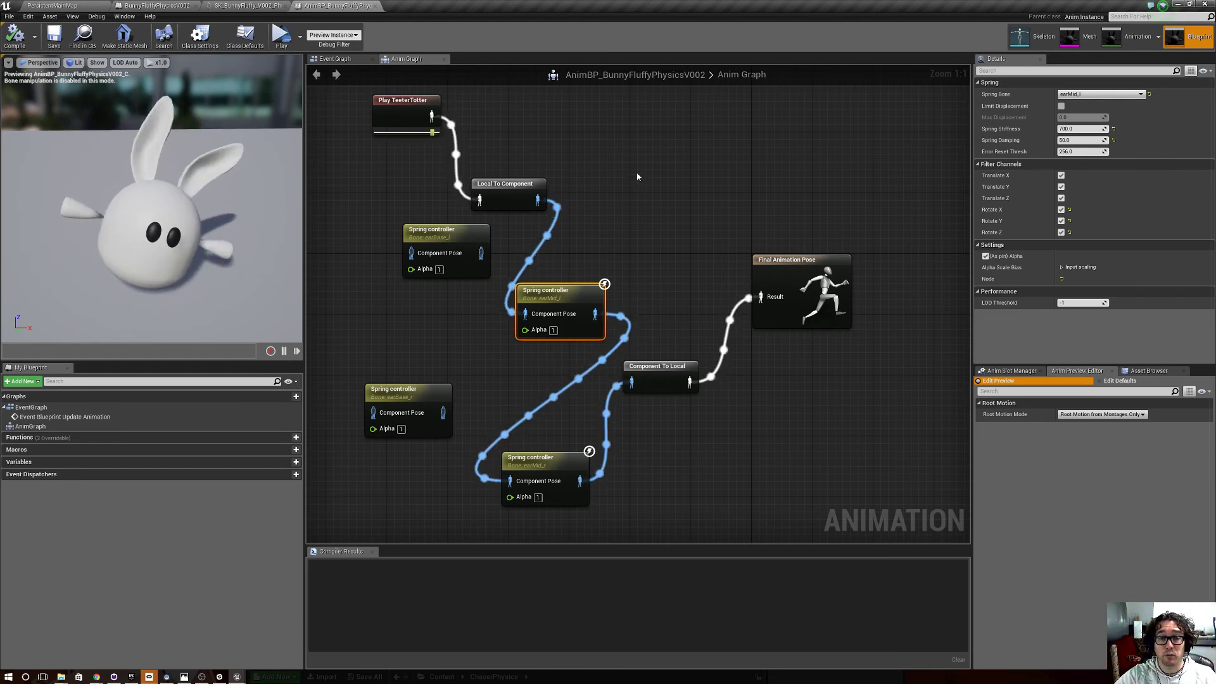
{"action": "left_click_drag", "start_coordinate": [558, 300], "coordinate": [550, 285]}
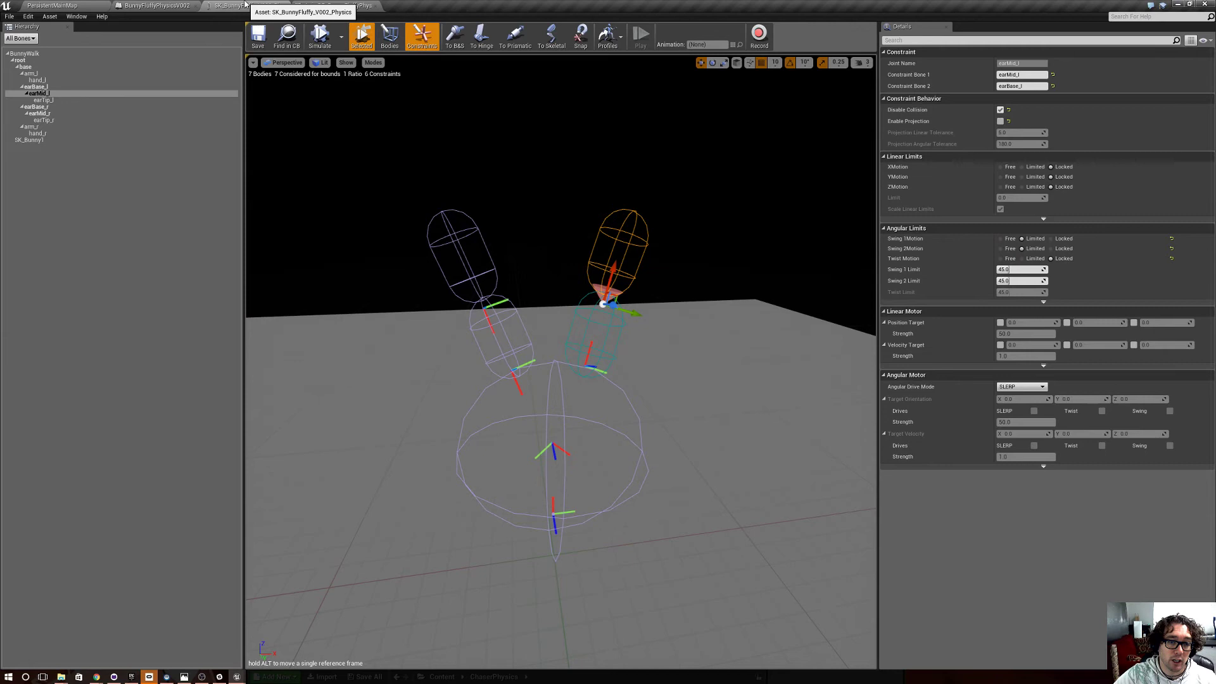
In the bunny PhysicsAsset's Bodies mode, select all bodies and run, then stop, Simulate before returning to the AnimBP.
{"action": "left_click", "coordinate": [247, 5]}
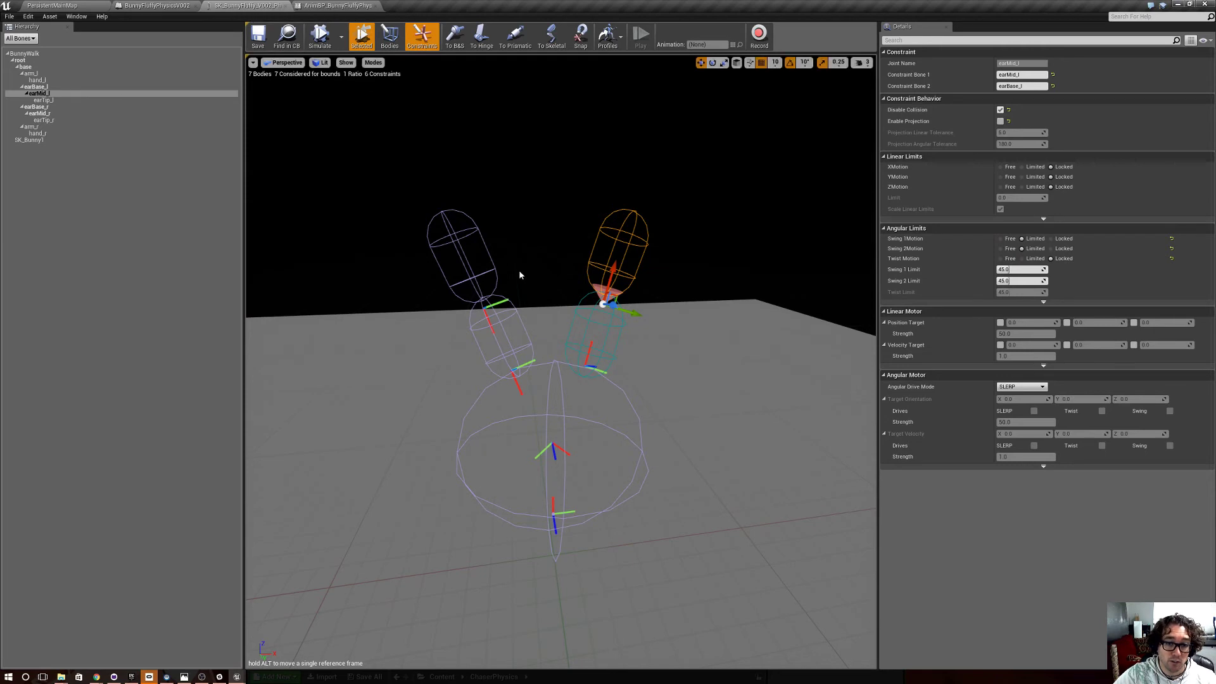
{"action": "left_click", "coordinate": [388, 42]}
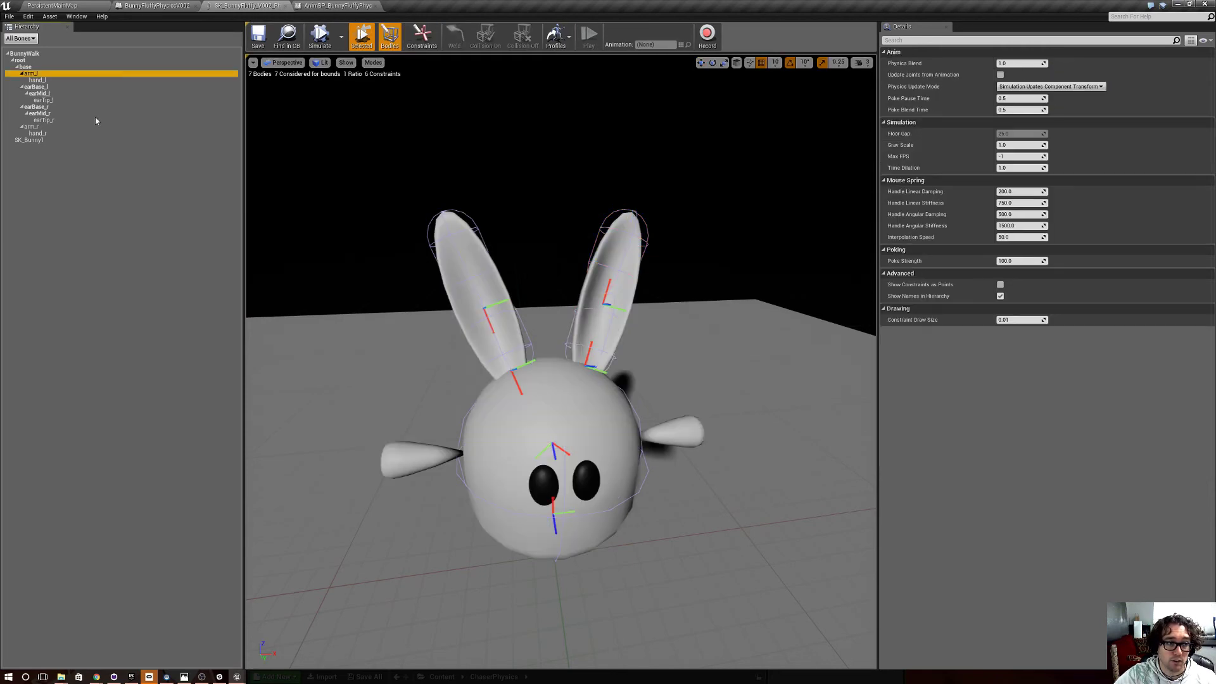
{"action": "key", "text": "ctrl+a"}
{"action": "left_click", "coordinate": [319, 39]}
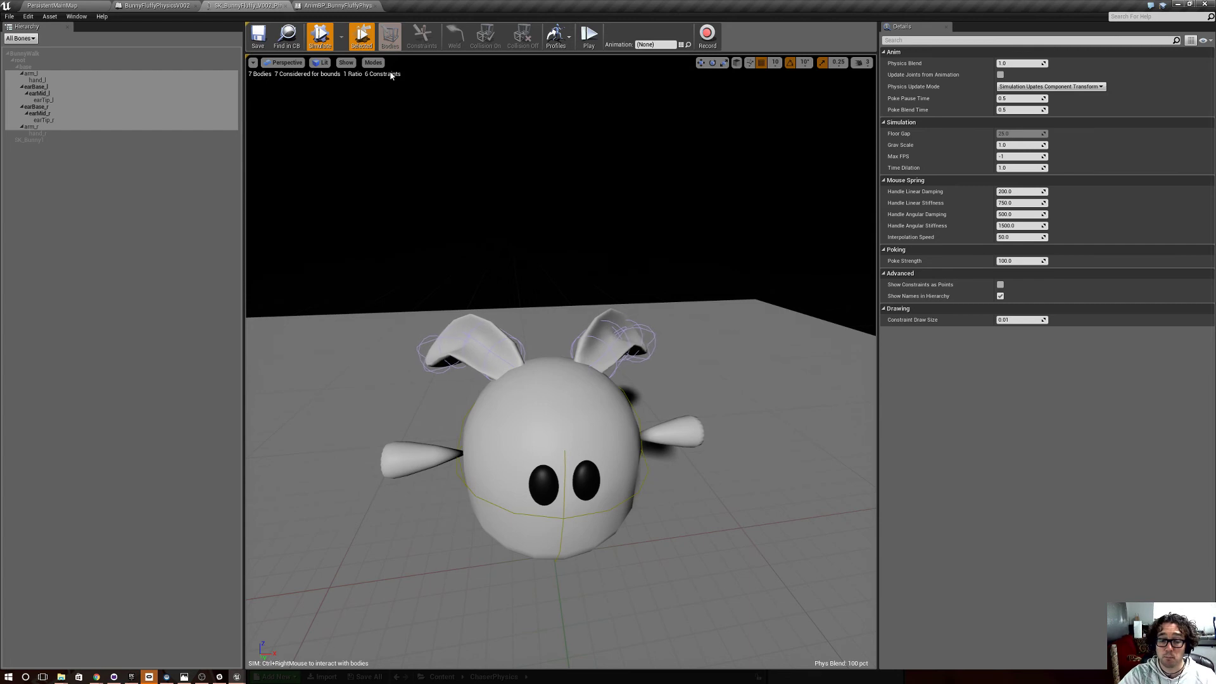
{"action": "left_click", "coordinate": [319, 37]}
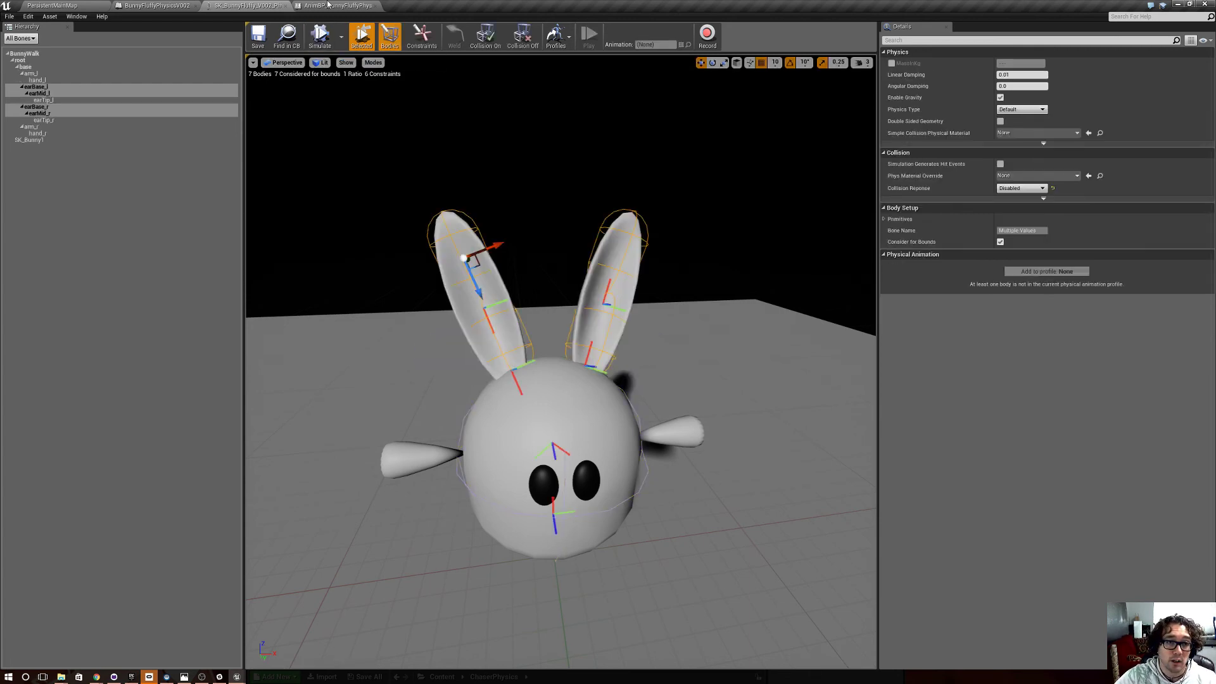
{"action": "left_click", "coordinate": [337, 5]}
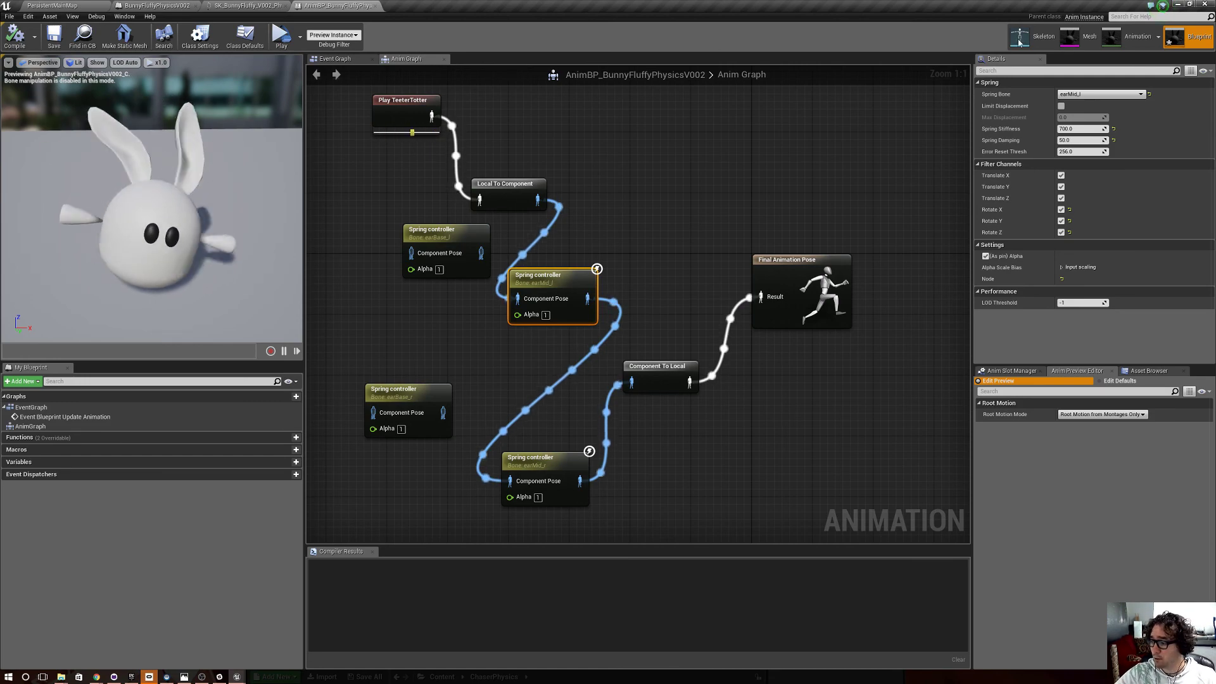
Switch to the KBFM FPS spreadsheet's Mass Mob Testing sheet and move the window over the editor.
{"action": "key", "text": "alt+Tab"}
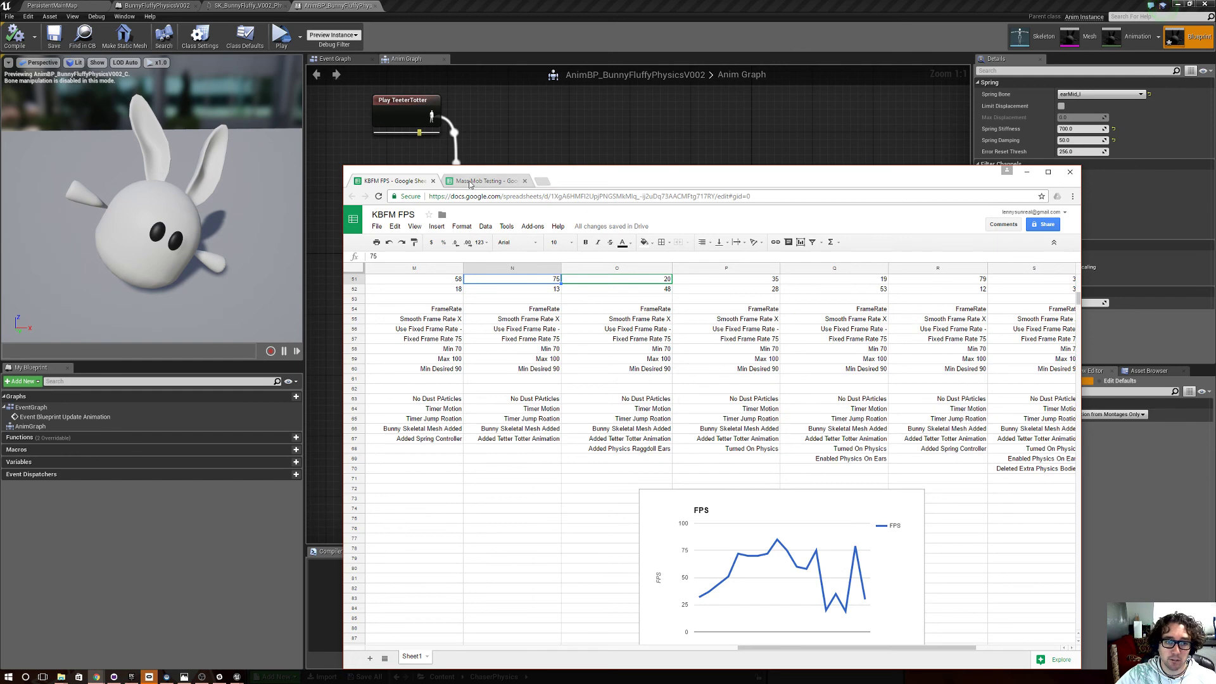
{"action": "left_click", "coordinate": [470, 182]}
{"action": "left_click_drag", "start_coordinate": [675, 181], "coordinate": [586, 101]}
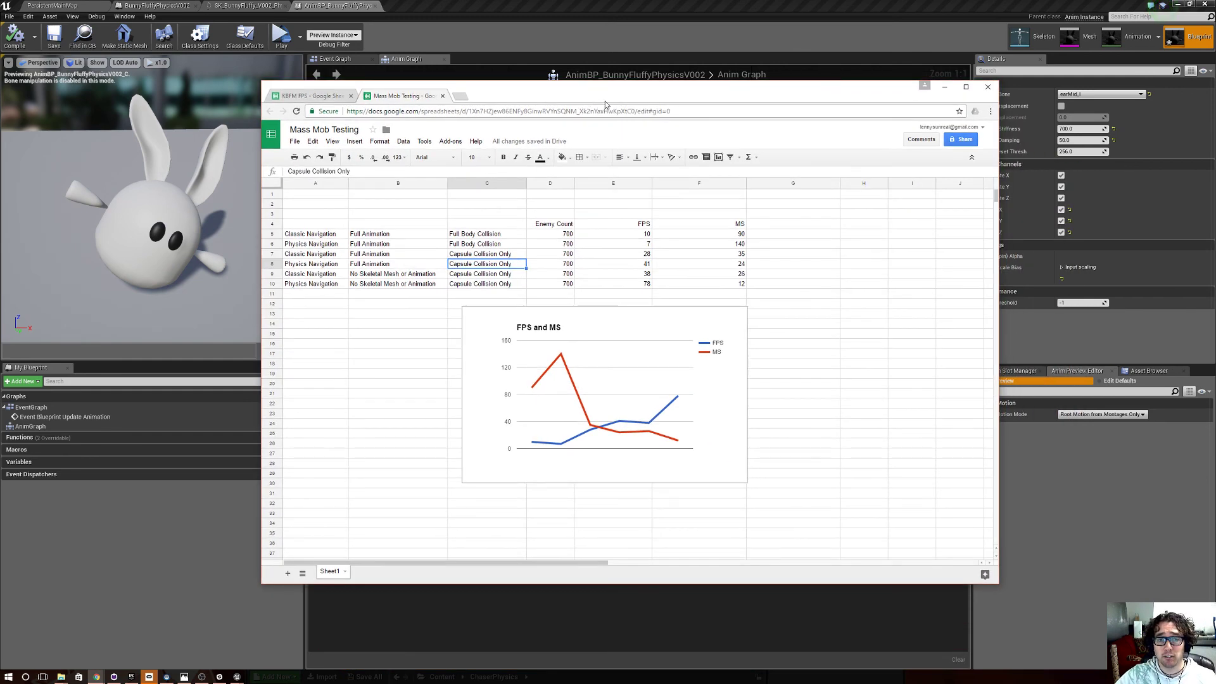